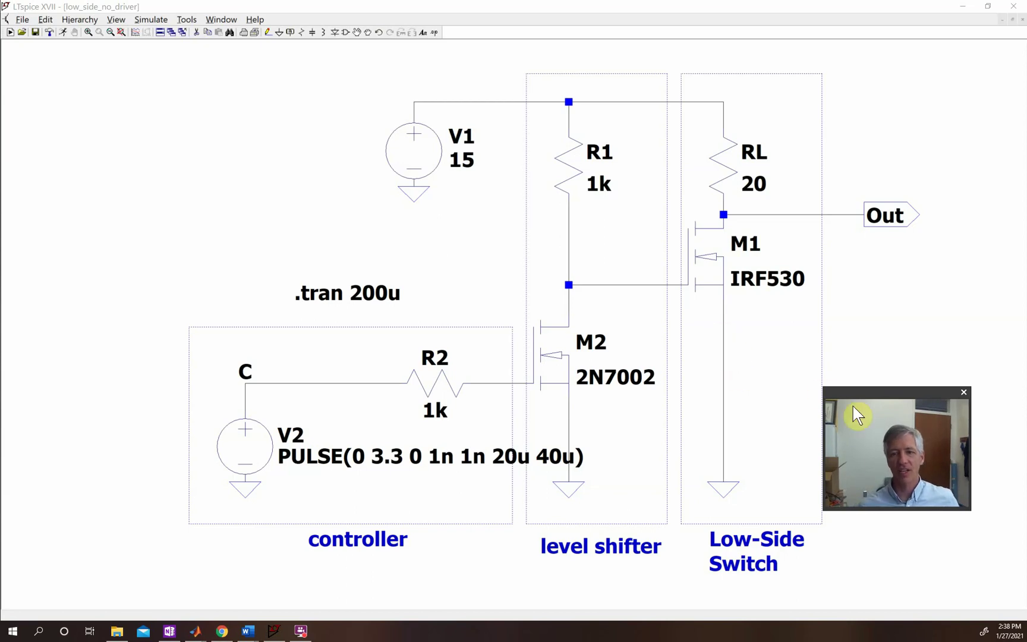
# Run the simulation, plot V(out) and V(c), and zoom onto the 40 µs rising edge
pyautogui.moveTo(900, 390); pyautogui.dragTo(929, 416)
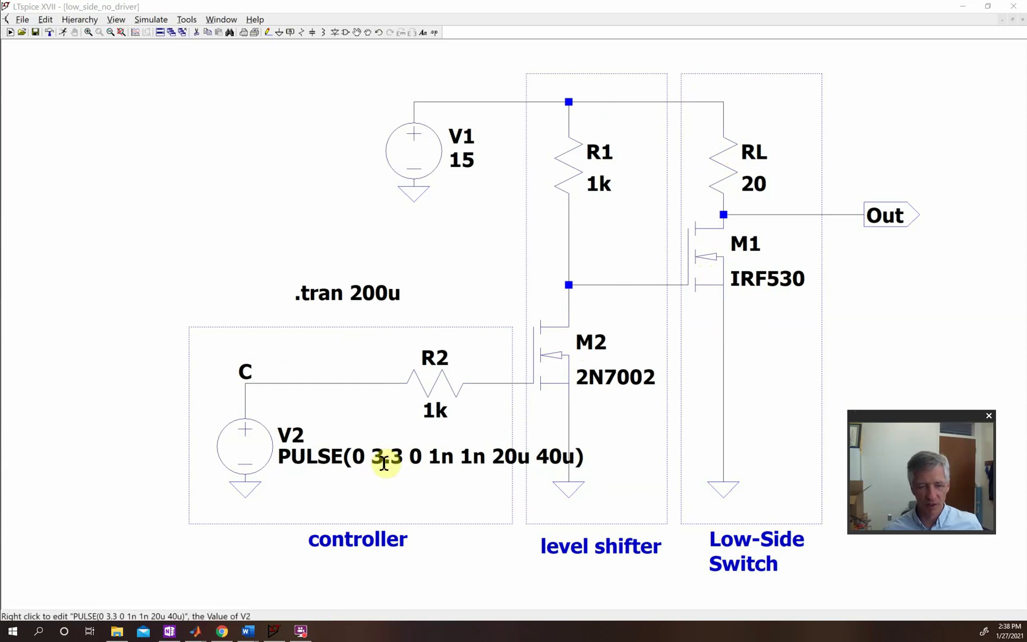
pyautogui.click(62, 33)
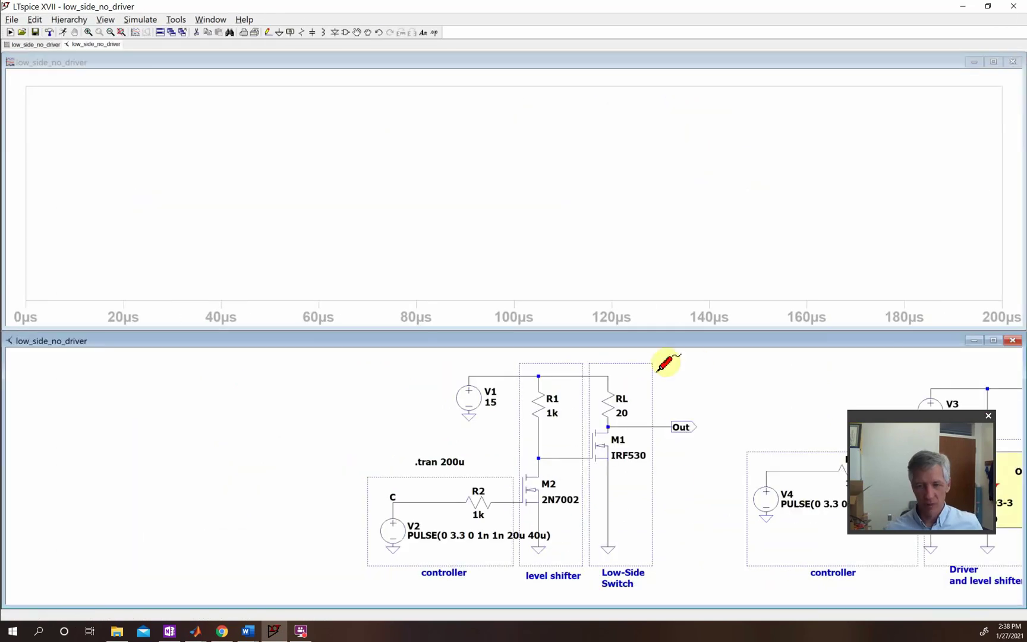
pyautogui.click(663, 423)
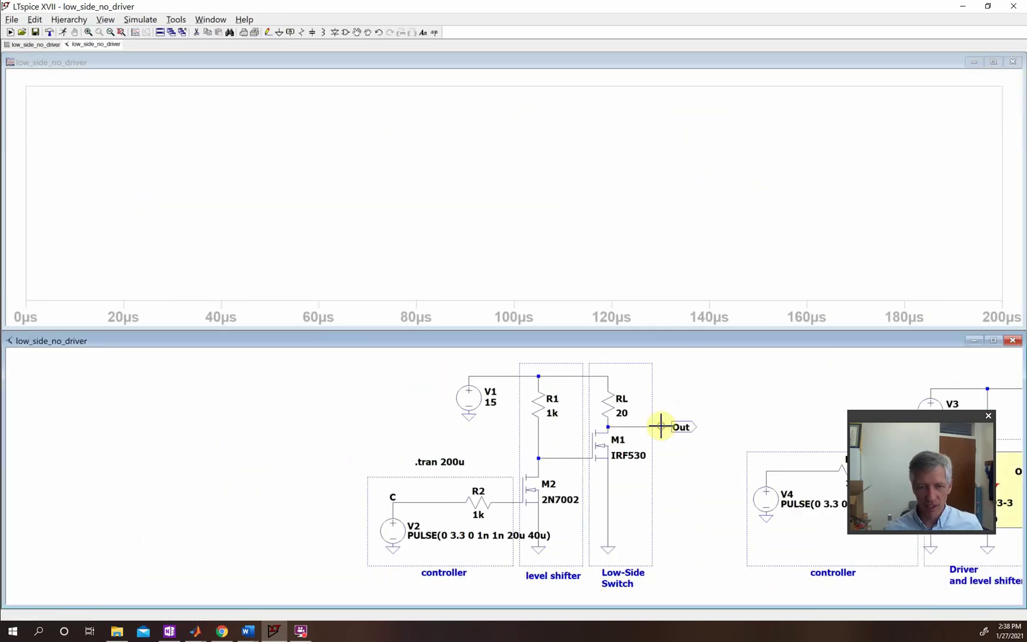
pyautogui.click(414, 492)
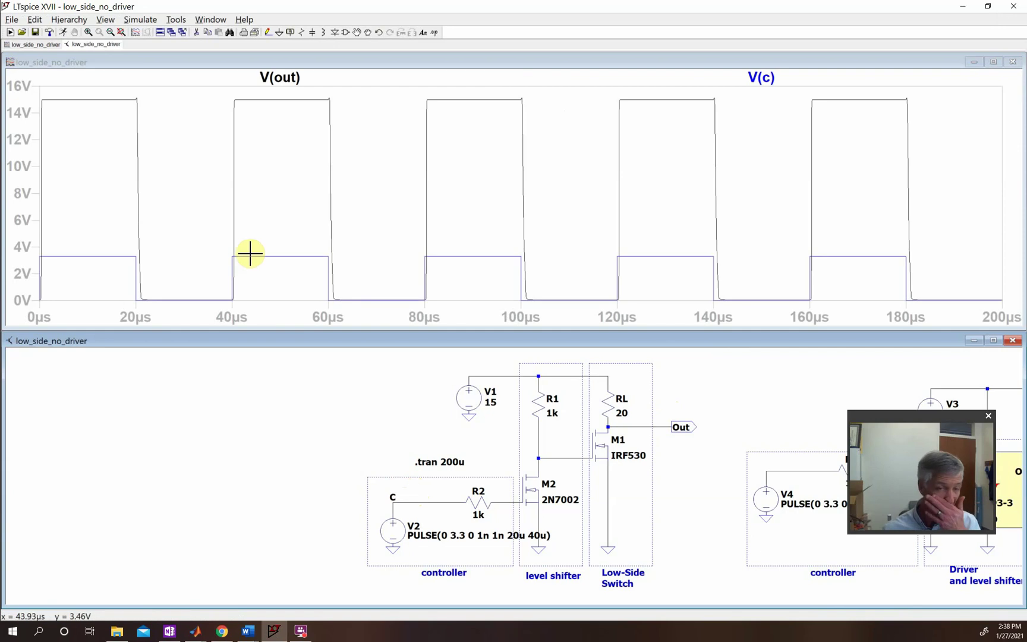
pyautogui.moveTo(227, 91); pyautogui.dragTo(247, 307)
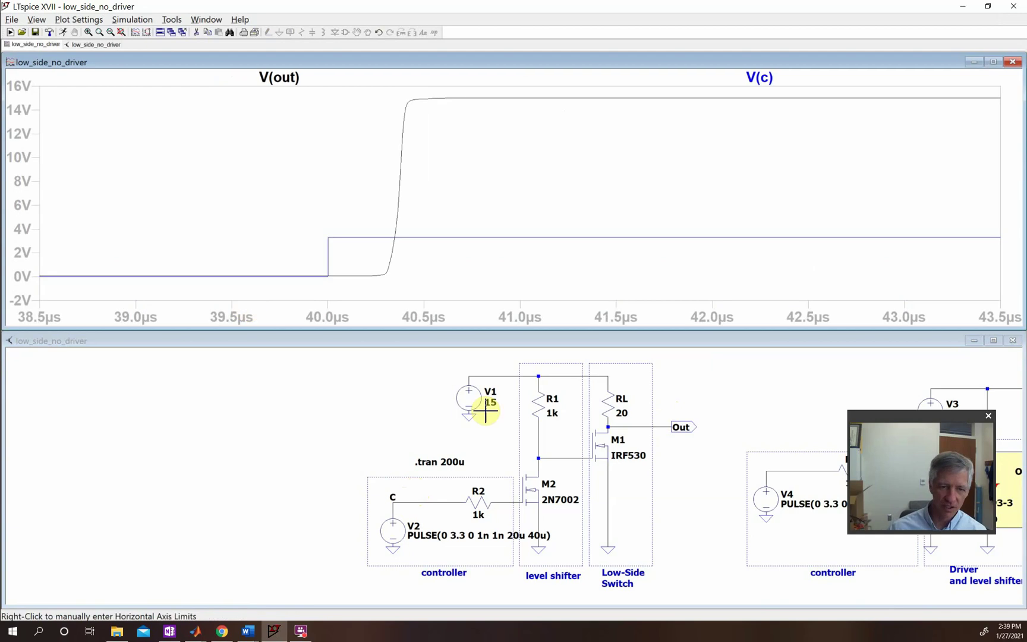
# Attach cursors to V(c) on the control and output edges, reading a 426.72 ns gap and 3.3 V
pyautogui.click(762, 77)
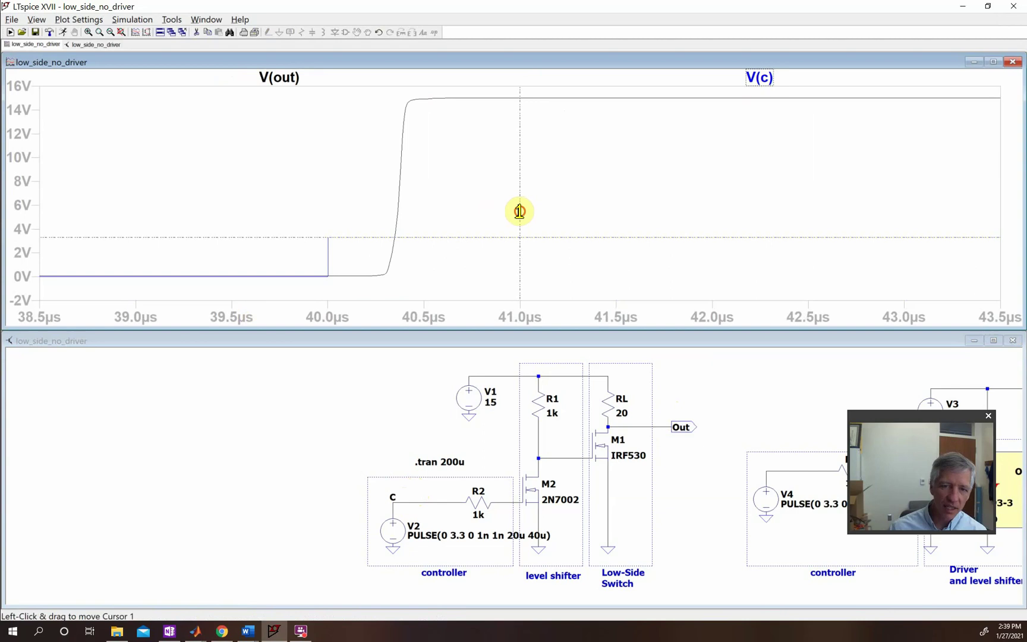
pyautogui.moveTo(519, 211); pyautogui.dragTo(326, 221)
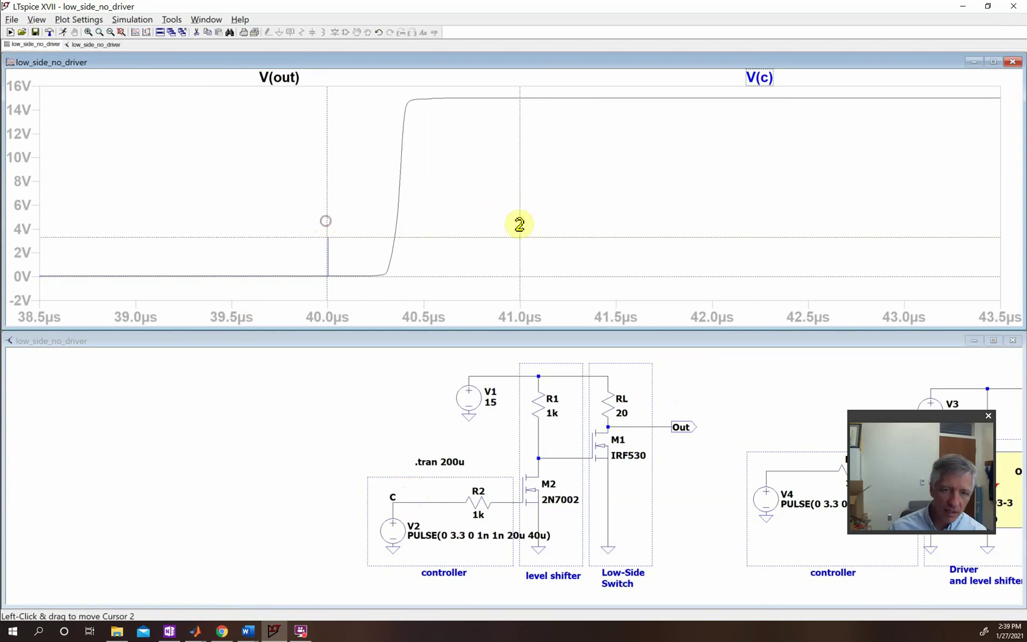
pyautogui.moveTo(519, 217); pyautogui.dragTo(405, 187)
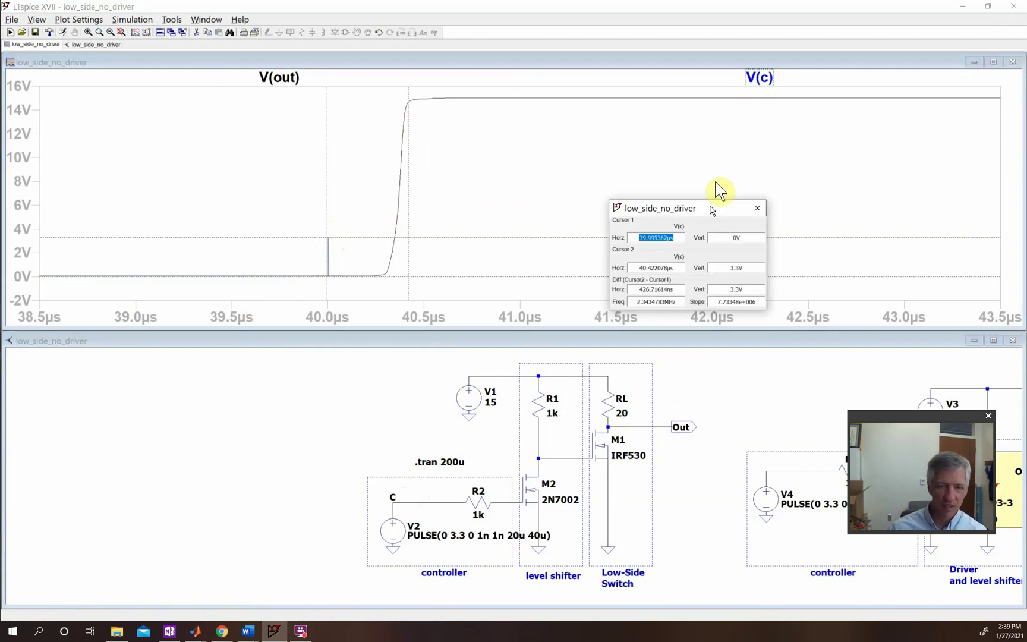
pyautogui.moveTo(710, 207); pyautogui.dragTo(717, 177)
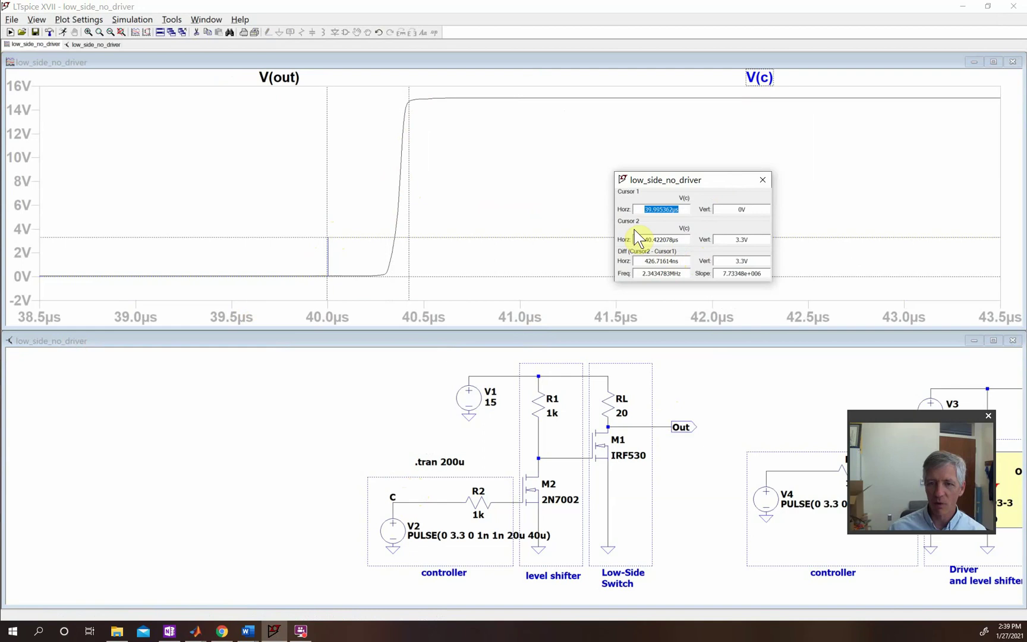
pyautogui.click(362, 101)
# Zoom onto the 60 µs edge and place cursors on the V(out) fall and V(c) edge, reading −1.045 µs
pyautogui.click(121, 33)
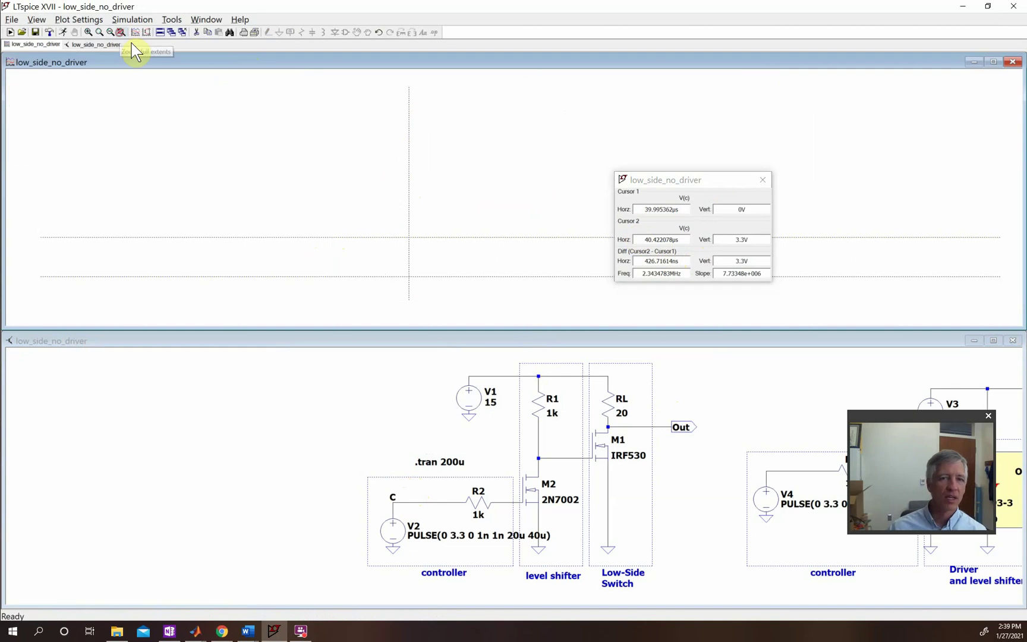
pyautogui.moveTo(321, 89); pyautogui.dragTo(347, 312)
pyautogui.moveTo(349, 236); pyautogui.dragTo(354, 123)
pyautogui.moveTo(326, 238); pyautogui.dragTo(483, 269)
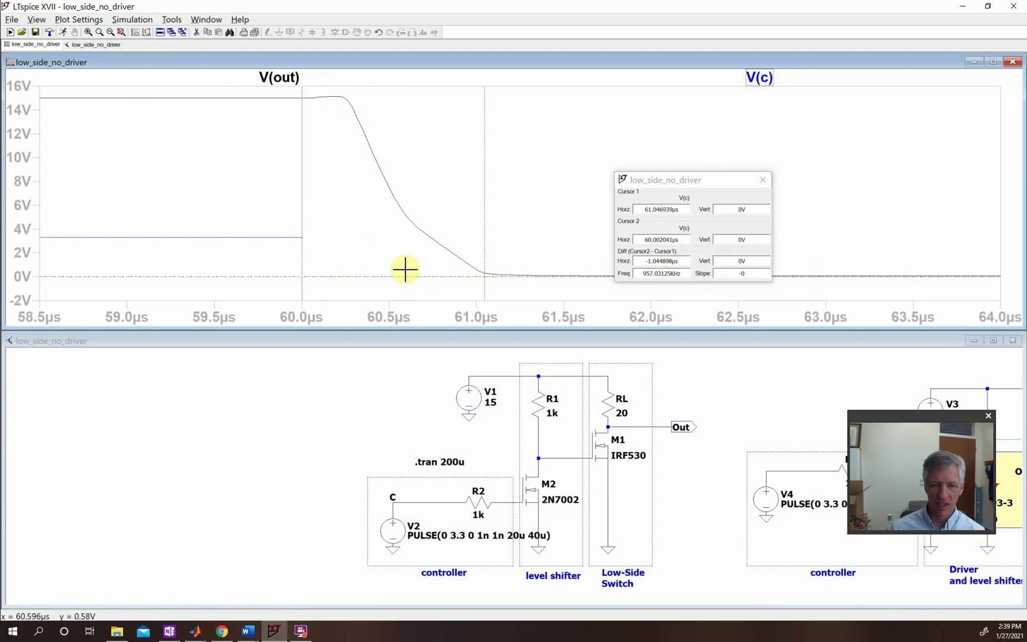
# Return to the full view and plot M1's gate current Ig(M1) together with V(c)
pyautogui.click(121, 31)
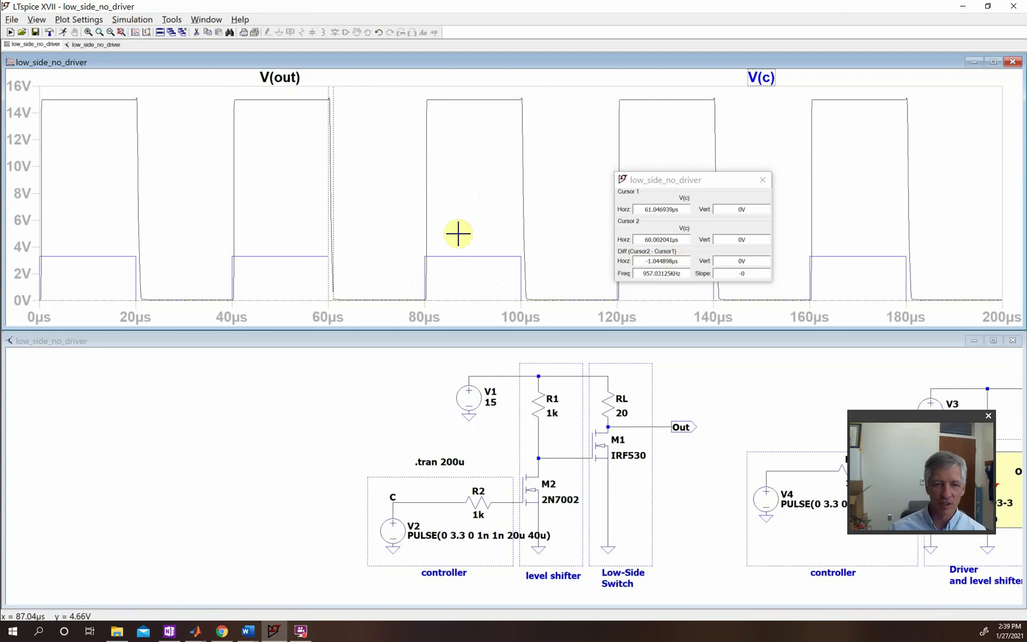
pyautogui.click(718, 514)
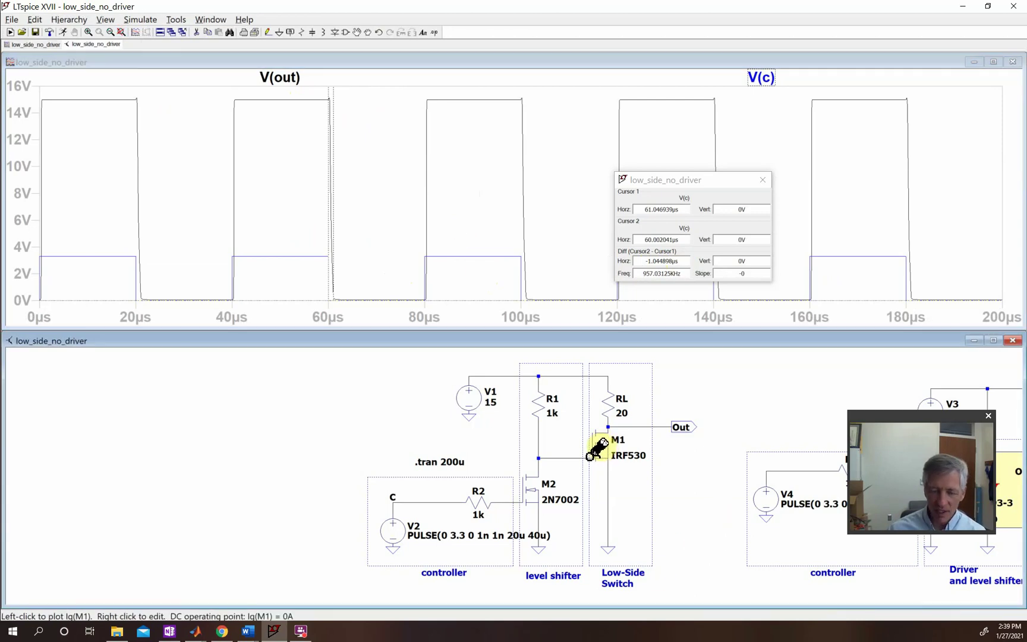
pyautogui.click(591, 455)
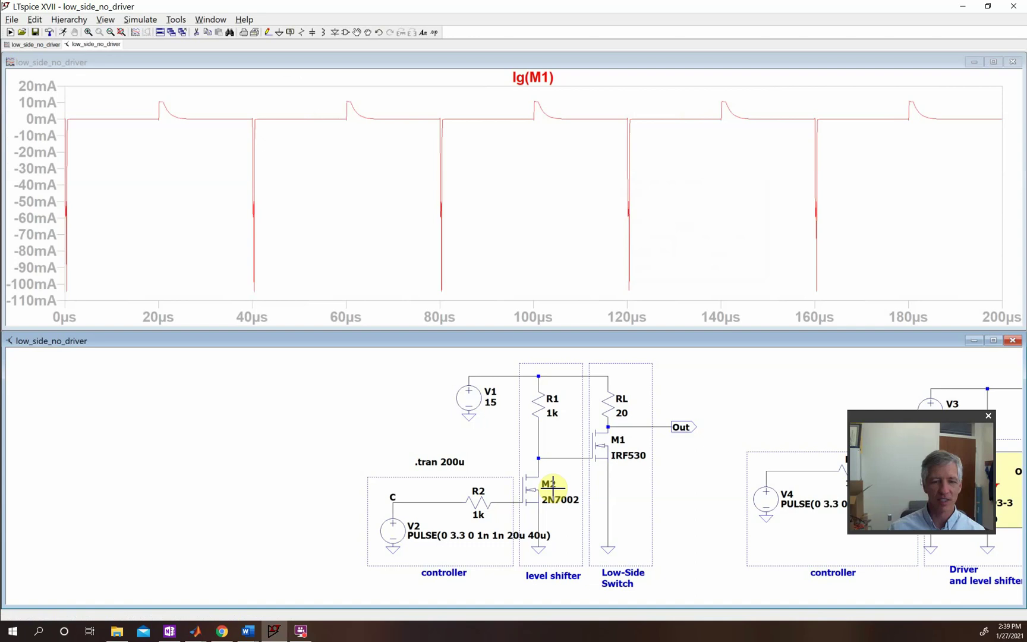
pyautogui.click(404, 500)
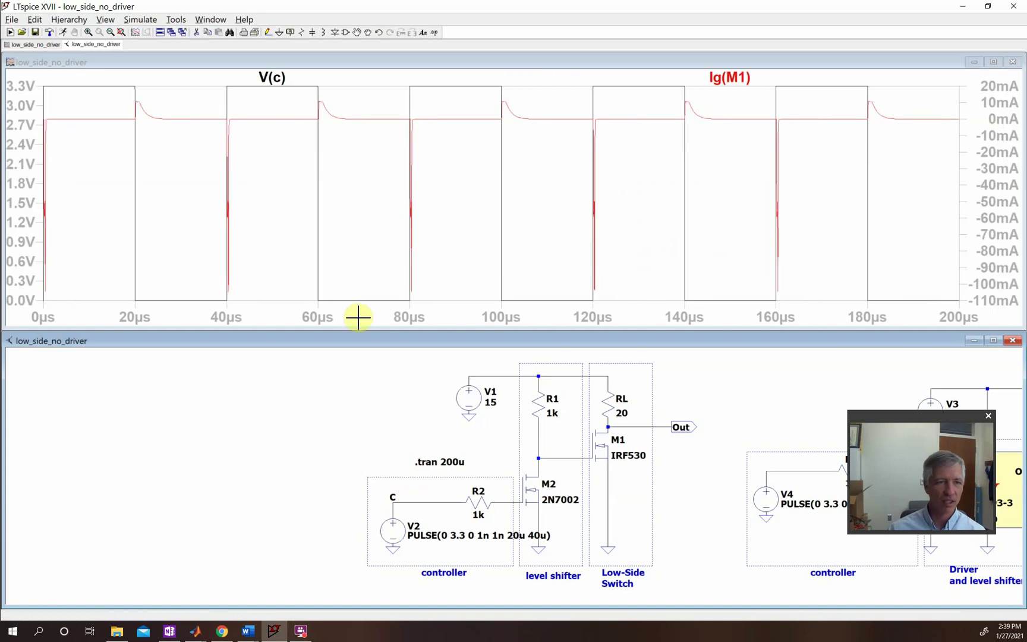
# Add a new plot pane on top and plot V(c) in it
pyautogui.rightClick(250, 133)
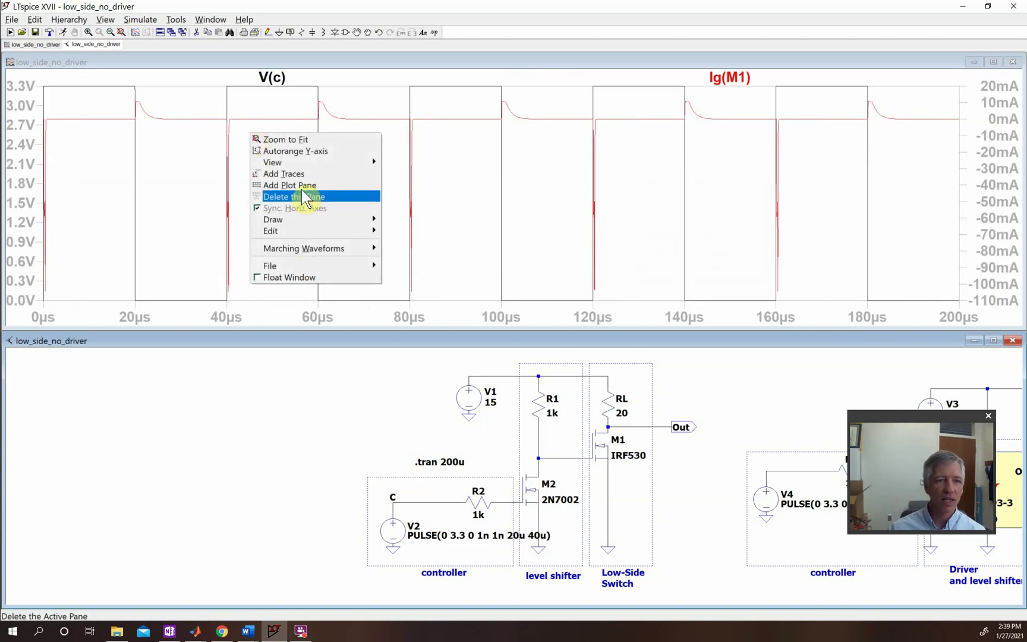
pyautogui.click(297, 185)
pyautogui.click(363, 111)
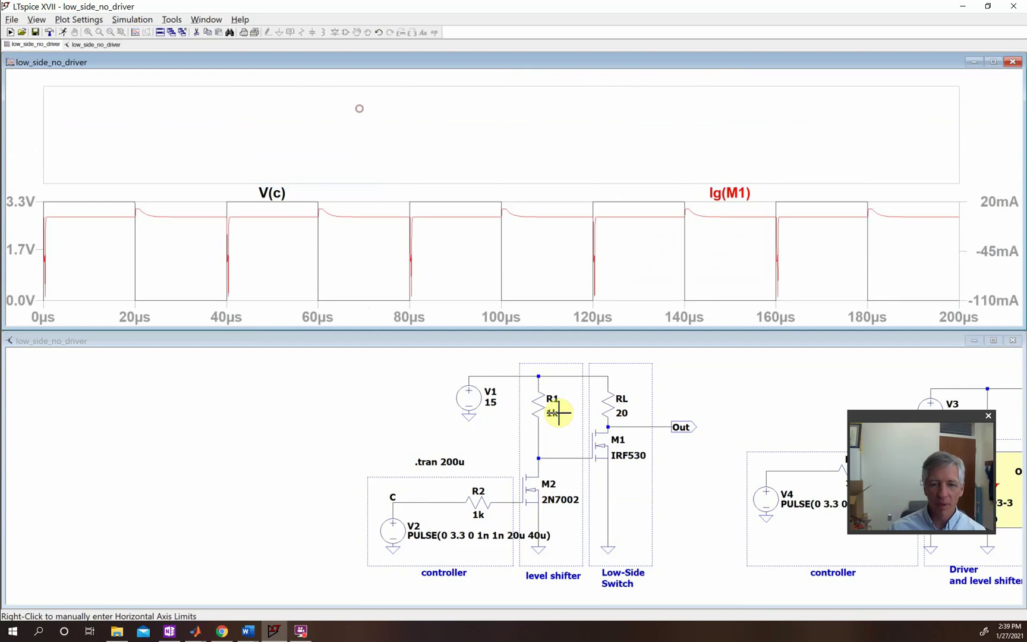
pyautogui.click(406, 502)
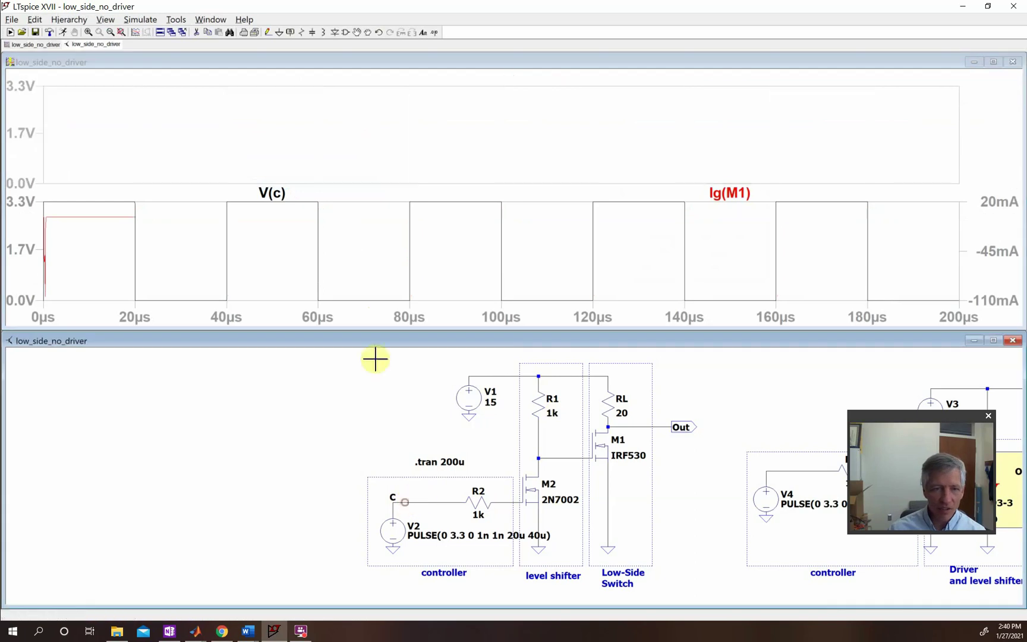
# Probe M1's gate so Ig(M1) alone fills the lower pane, spiking to about −110 mA
pyautogui.click(599, 447)
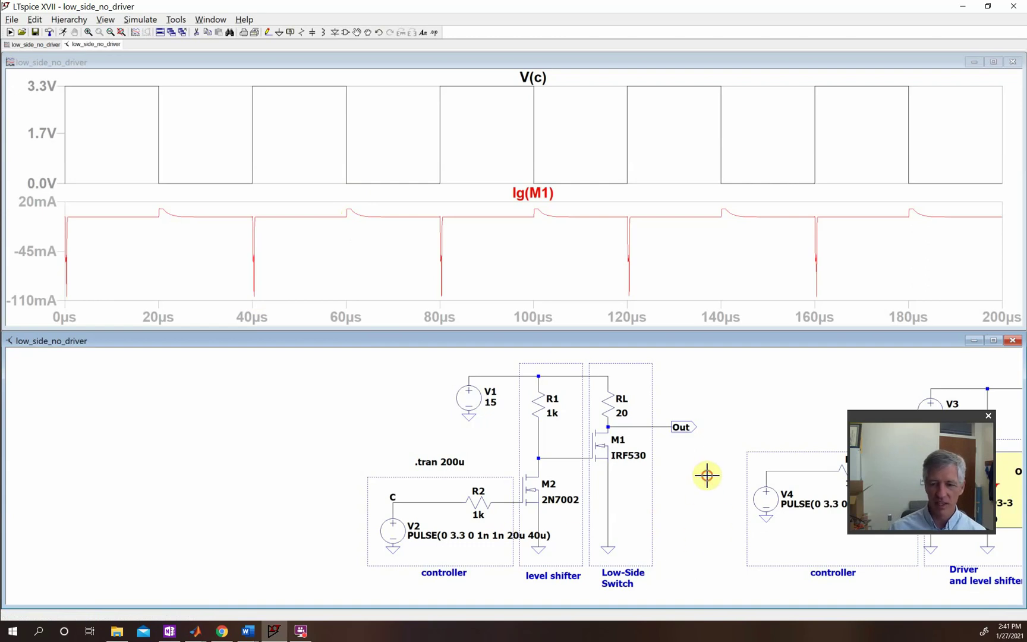
# Close the waveform plot and maximize the schematic, showing both circuits including the LTC1693 driver
pyautogui.moveTo(645, 469); pyautogui.dragTo(357, 461)
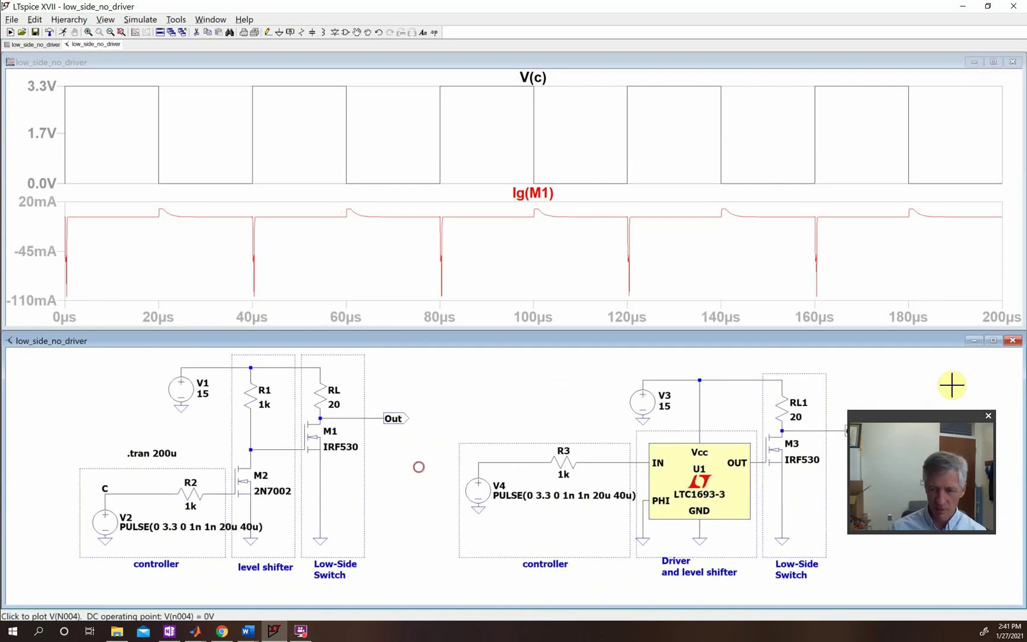
pyautogui.click(1012, 62)
pyautogui.click(993, 328)
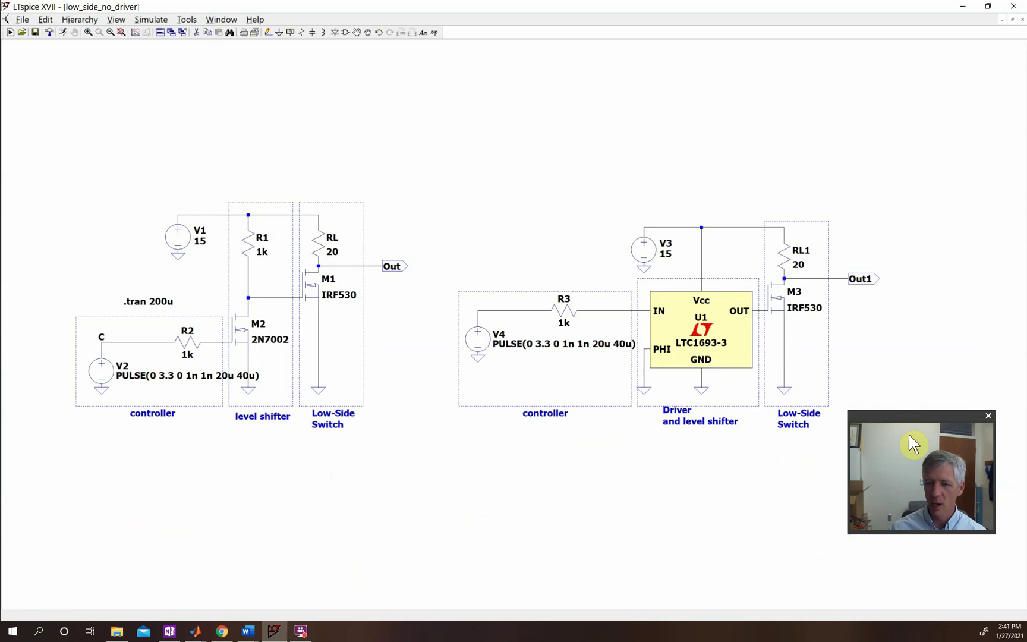
pyautogui.moveTo(748, 419); pyautogui.dragTo(591, 418)
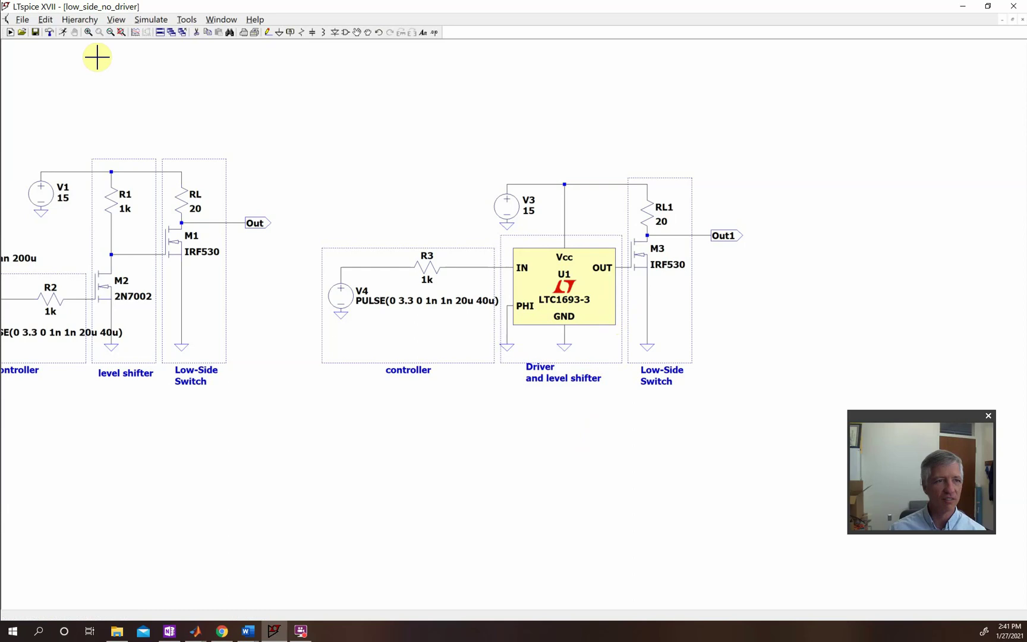
# Rerun the simulation, fit the schematic, and probe the driver's IN and OUT pins
pyautogui.click(64, 32)
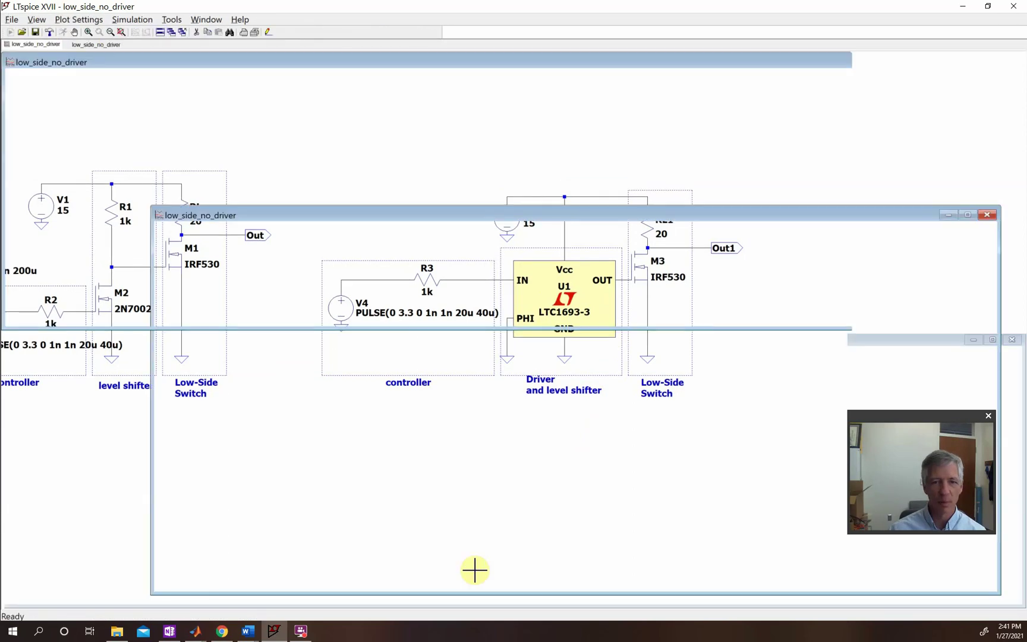
pyautogui.click(480, 392)
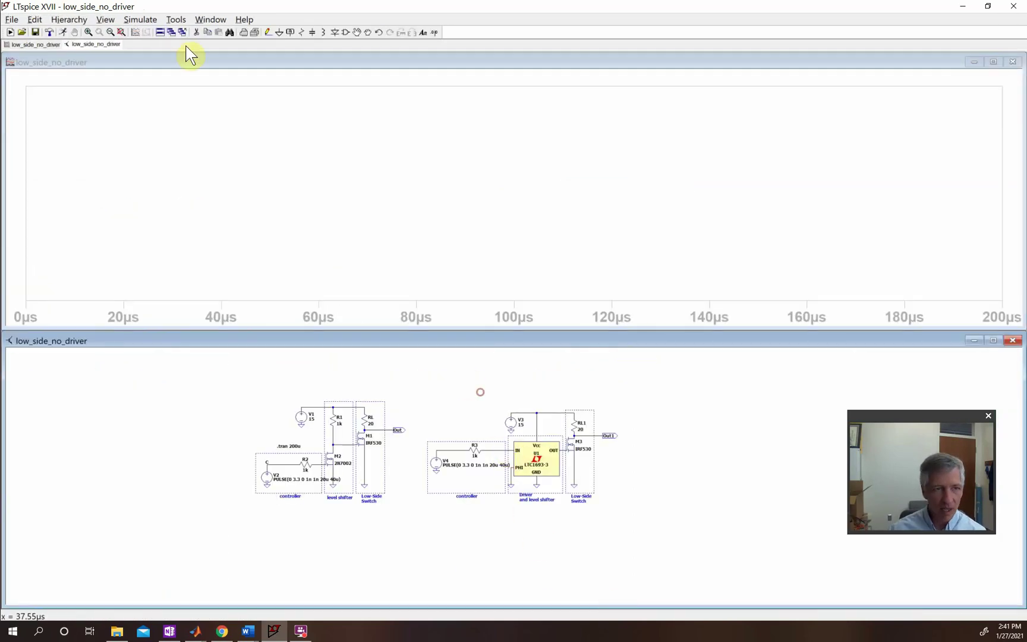
pyautogui.click(120, 34)
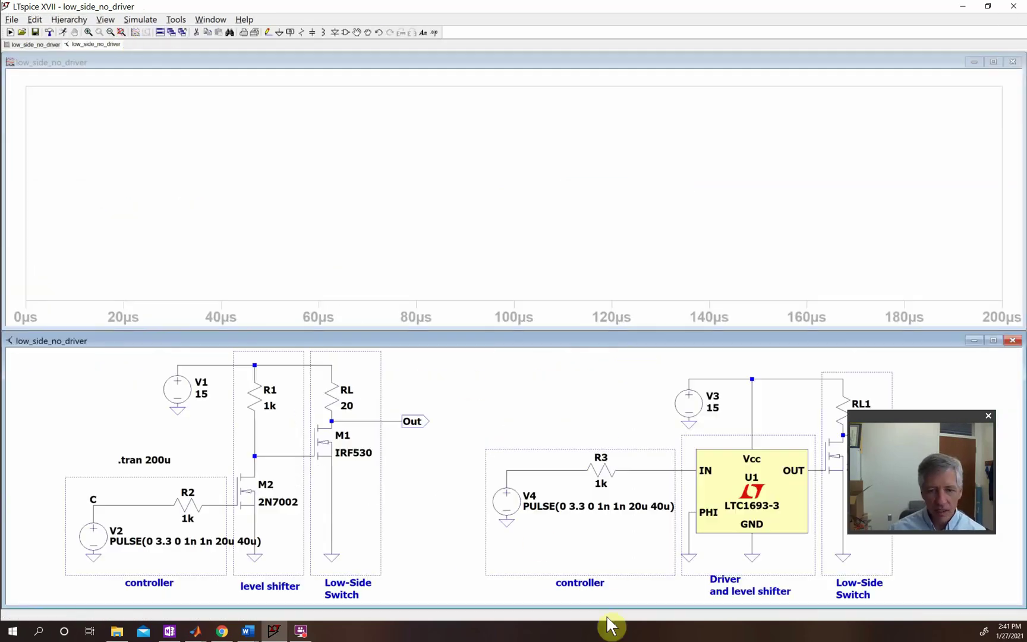
pyautogui.click(667, 471)
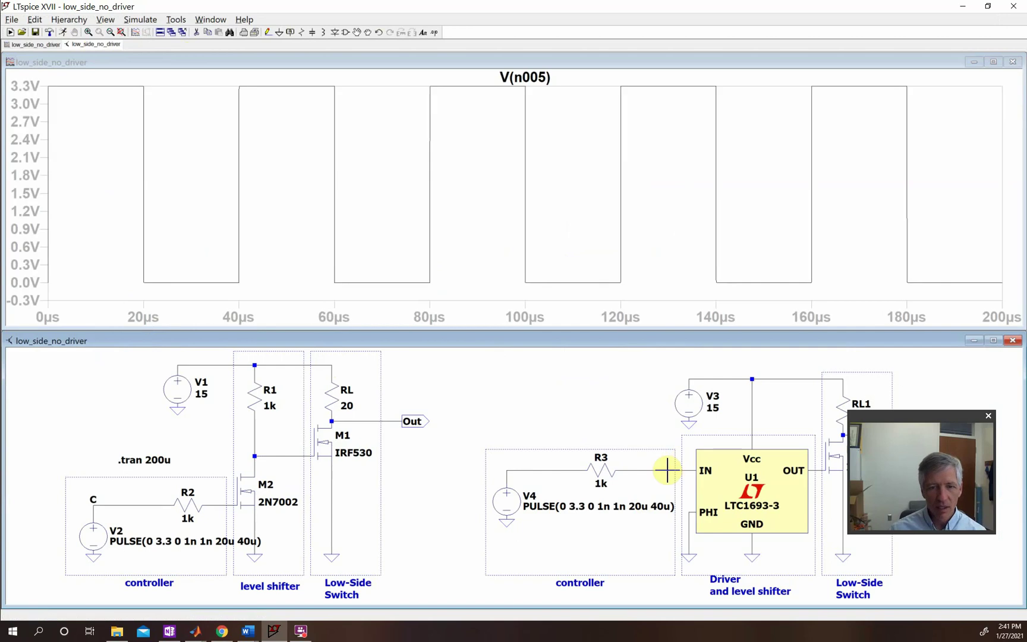
pyautogui.click(814, 469)
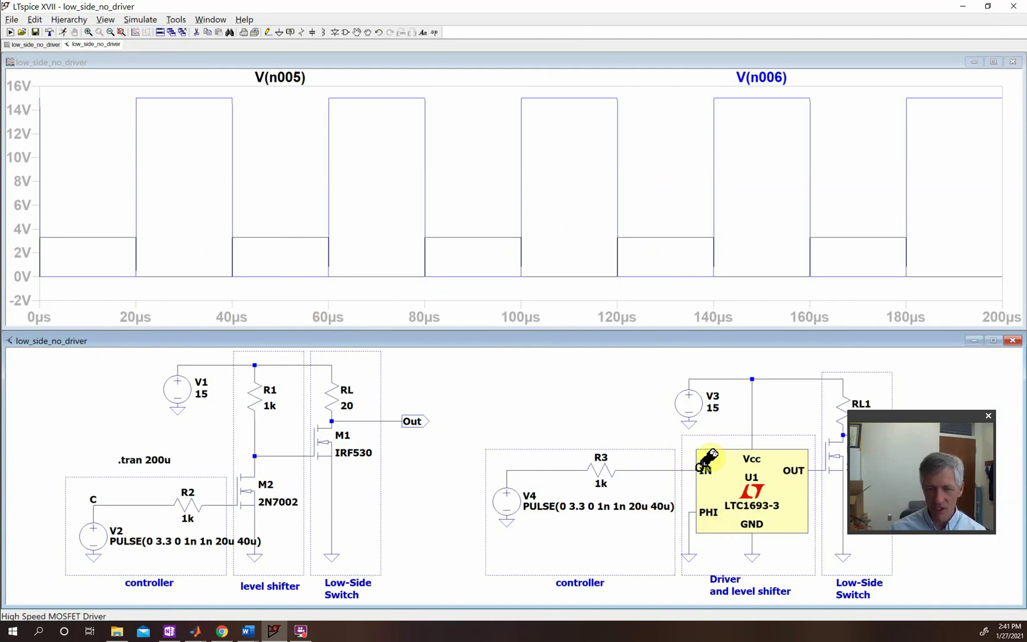
# Plot V(out1) with the input pulse V(n004) and zoom onto the 40 µs switching edge
pyautogui.moveTo(605, 399); pyautogui.dragTo(546, 393)
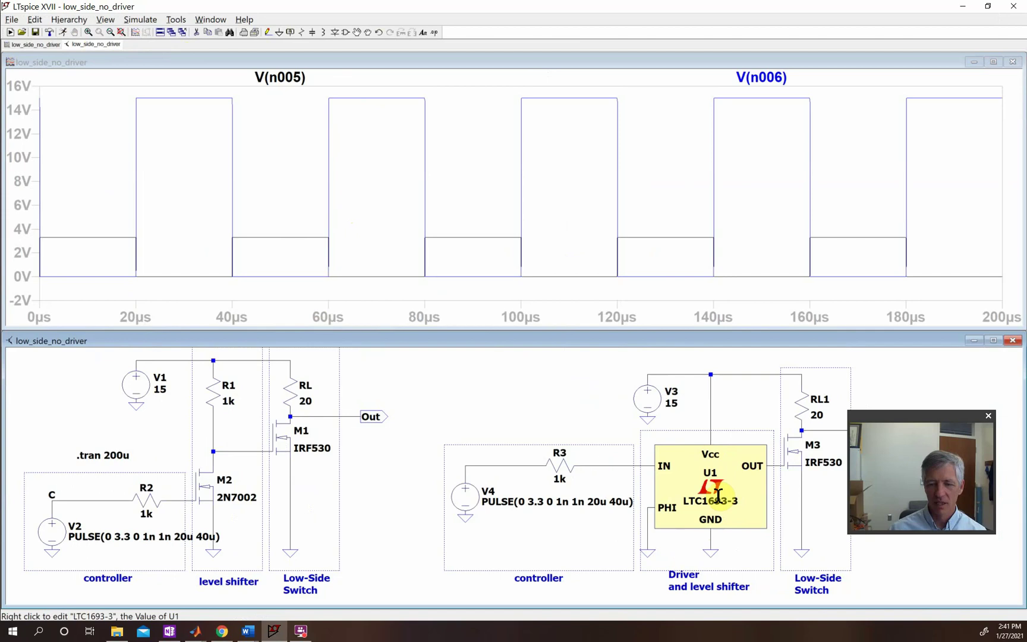
pyautogui.moveTo(607, 397); pyautogui.dragTo(494, 393)
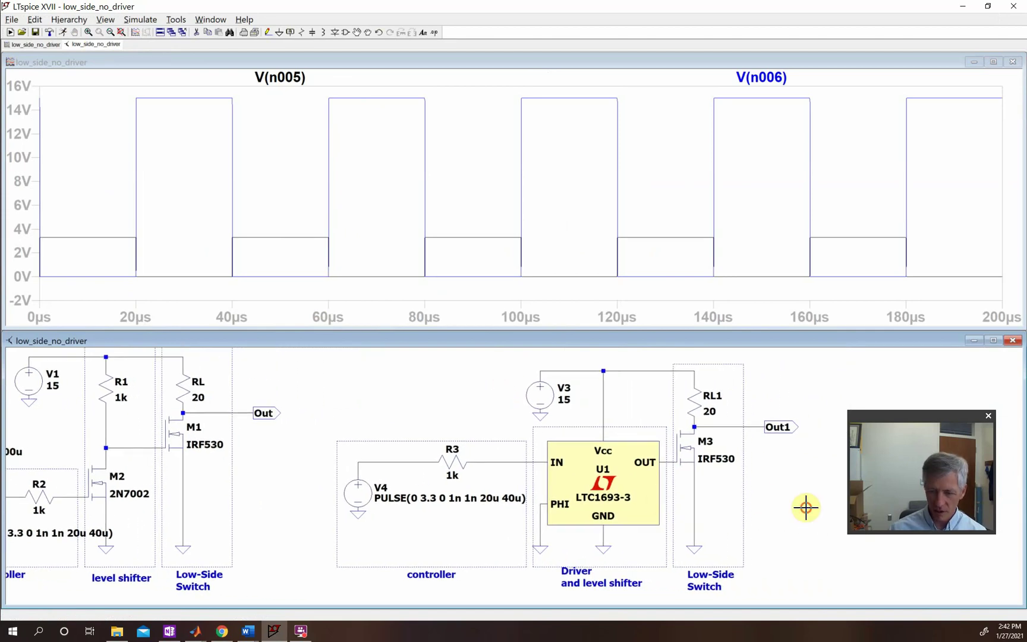
pyautogui.click(752, 425)
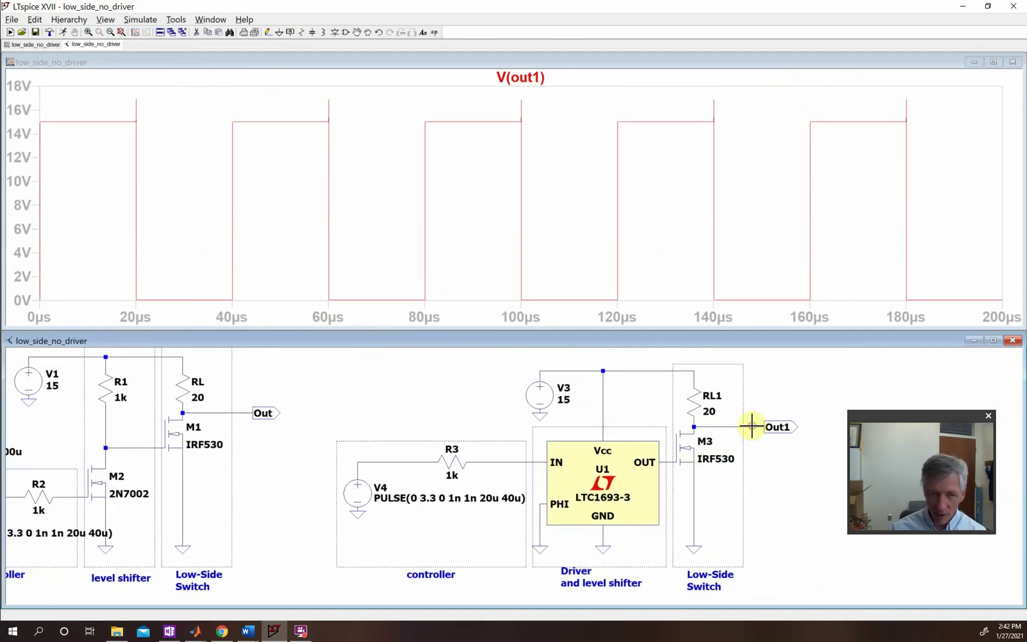
pyautogui.click(383, 459)
pyautogui.moveTo(227, 112); pyautogui.dragTo(248, 303)
pyautogui.moveTo(289, 99); pyautogui.dragTo(360, 300)
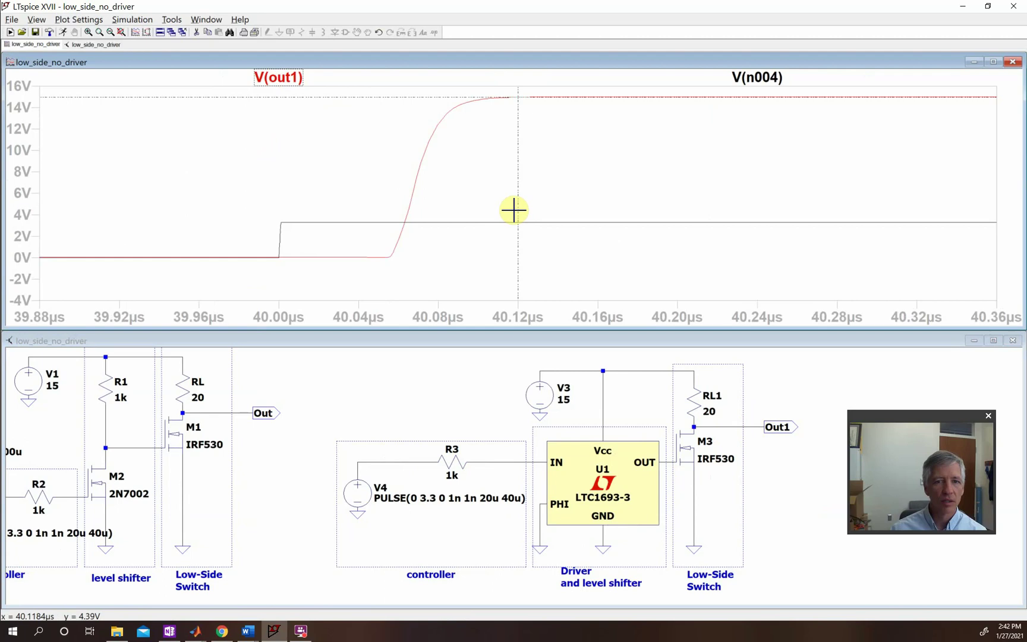
# Place cursors on the 40 µs input edge and near the V(out1) top, reading 96.04 ns and 14.56 V
pyautogui.moveTo(518, 208); pyautogui.dragTo(278, 205)
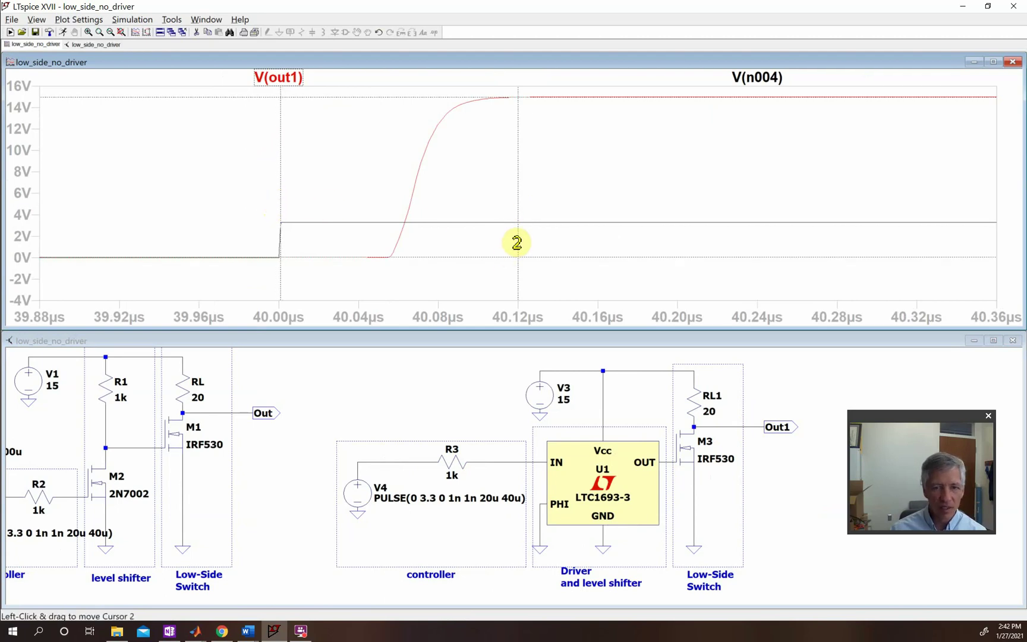
pyautogui.click(461, 96)
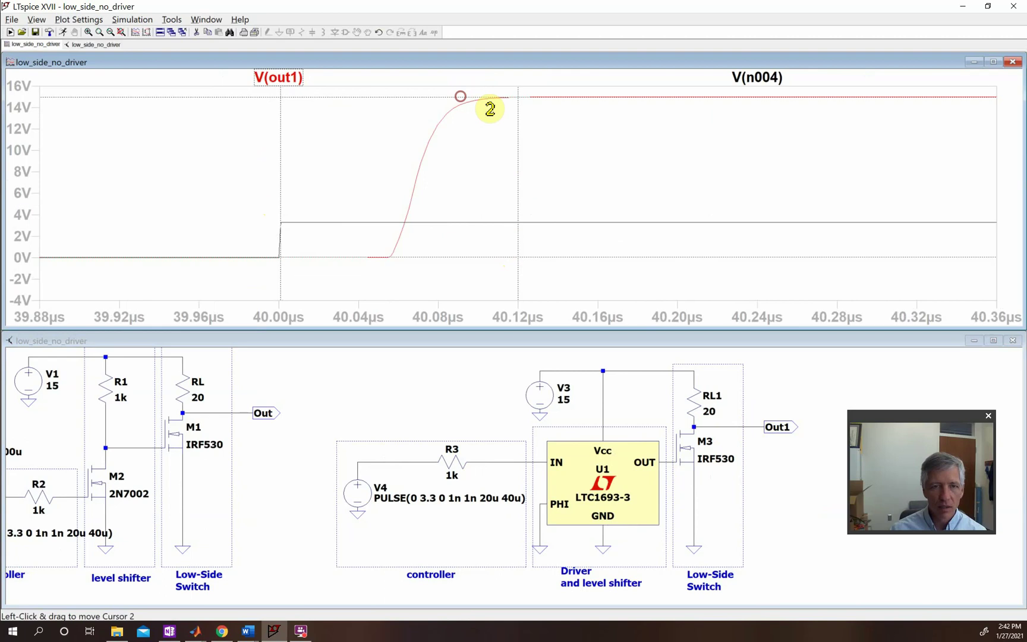
pyautogui.moveTo(518, 99); pyautogui.dragTo(472, 104)
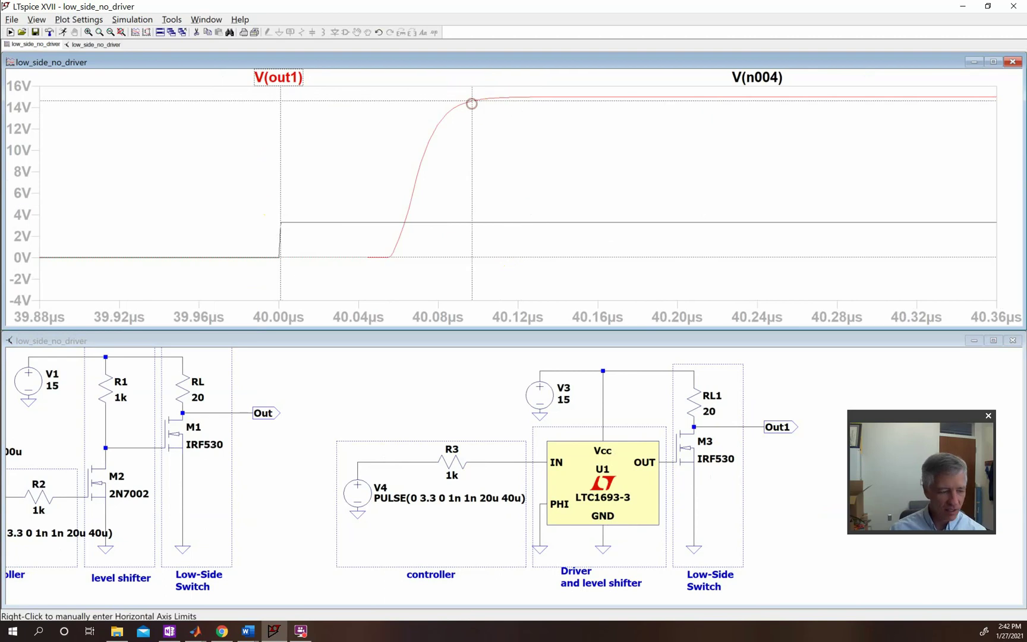
pyautogui.moveTo(519, 374); pyautogui.dragTo(814, 193)
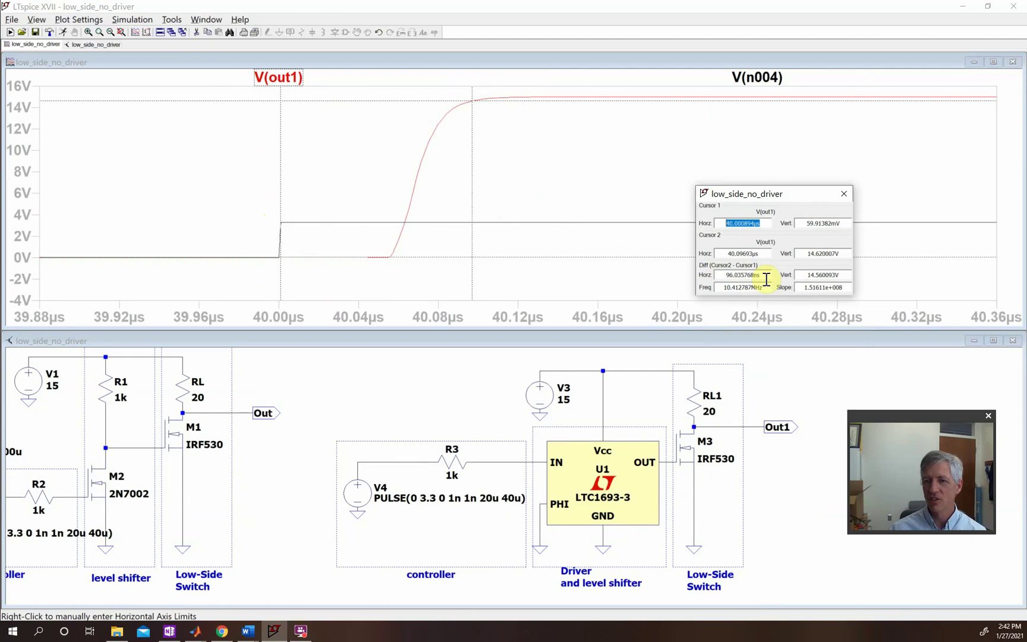
pyautogui.click(545, 195)
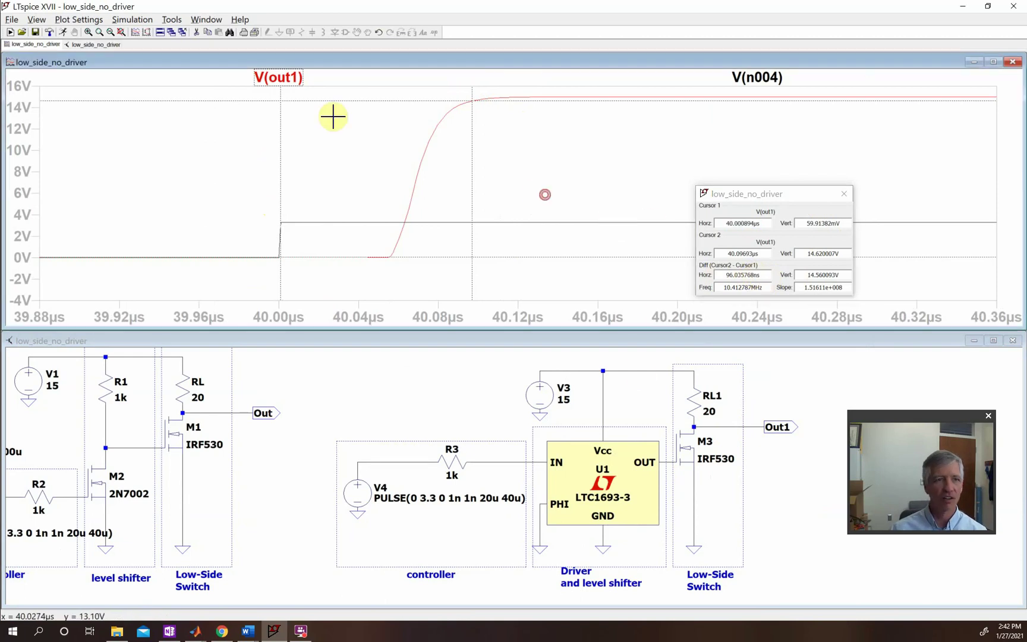
# Zoom onto the 60 µs falling edge of V(out1) and try cursor placements, then return to full view
pyautogui.click(123, 31)
pyautogui.moveTo(319, 91); pyautogui.dragTo(342, 306)
pyautogui.moveTo(375, 95); pyautogui.dragTo(420, 289)
pyautogui.moveTo(539, 117); pyautogui.dragTo(361, 200)
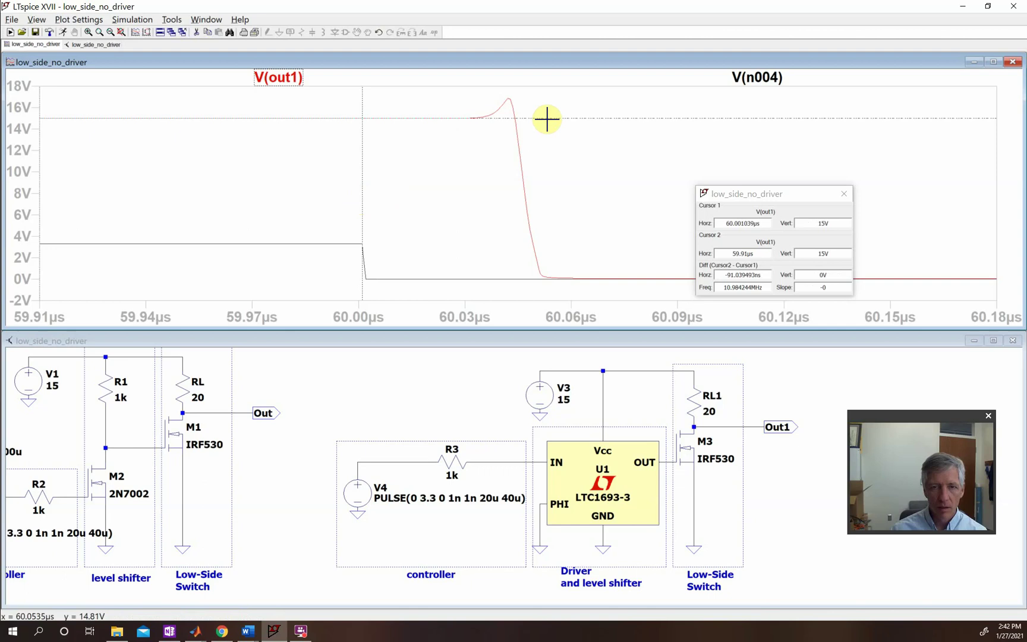
pyautogui.moveTo(547, 118); pyautogui.dragTo(358, 237)
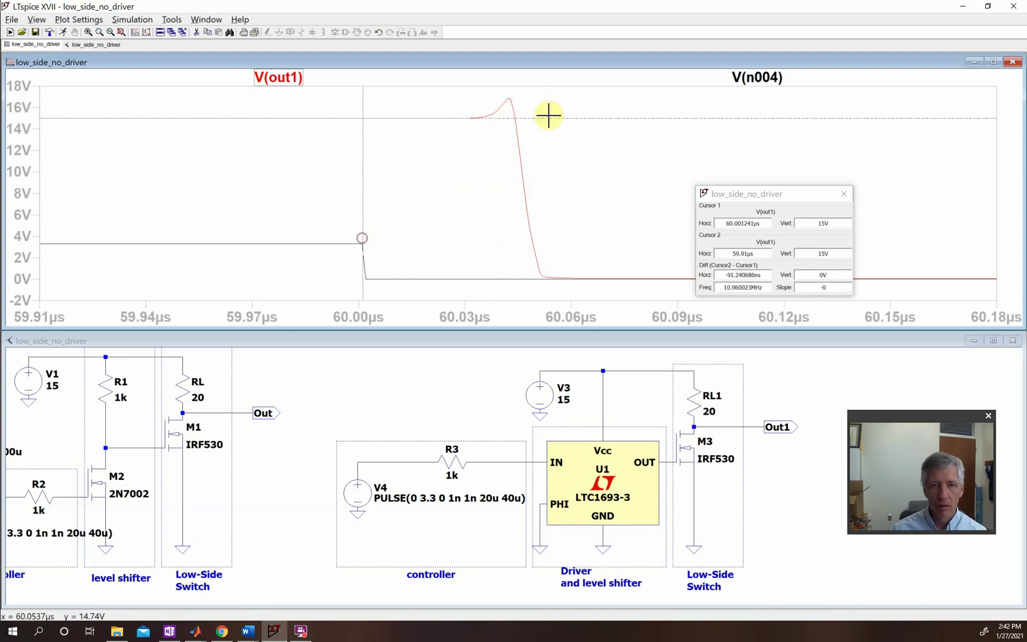
pyautogui.moveTo(548, 116); pyautogui.dragTo(387, 197)
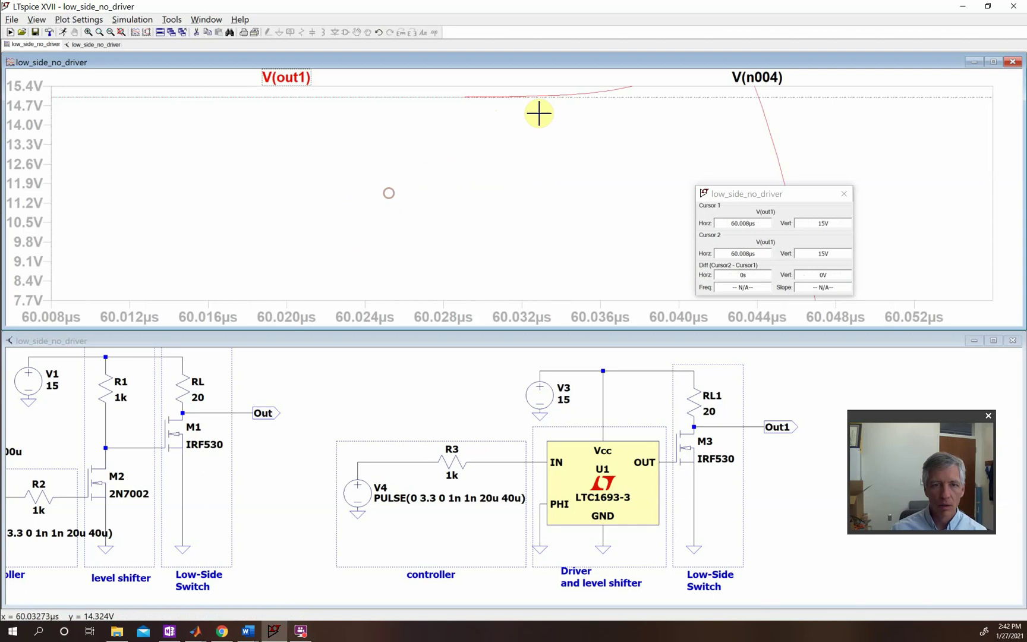
pyautogui.click(110, 32)
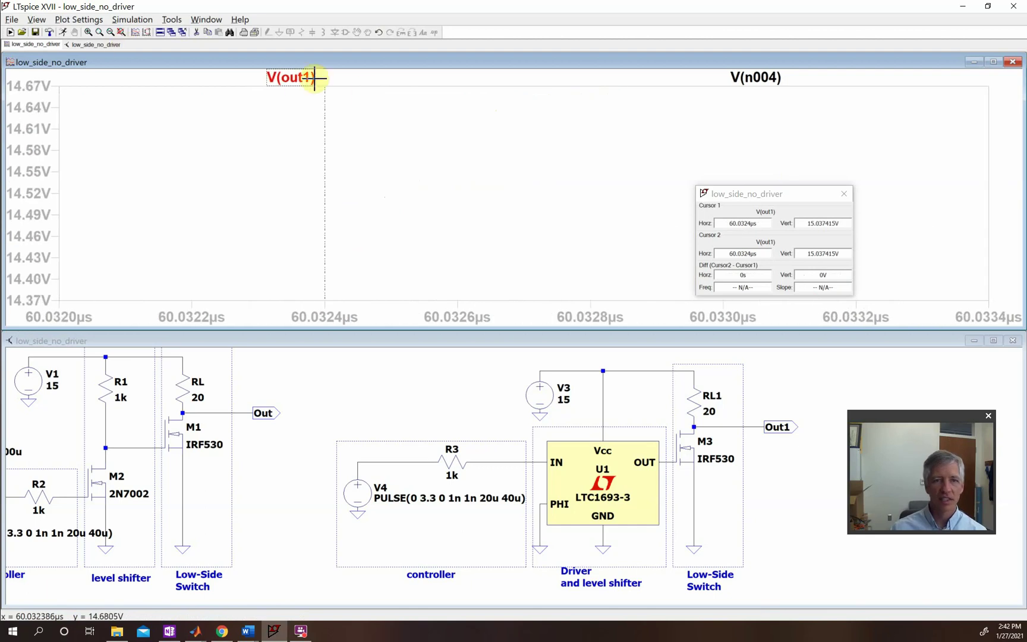
pyautogui.click(121, 32)
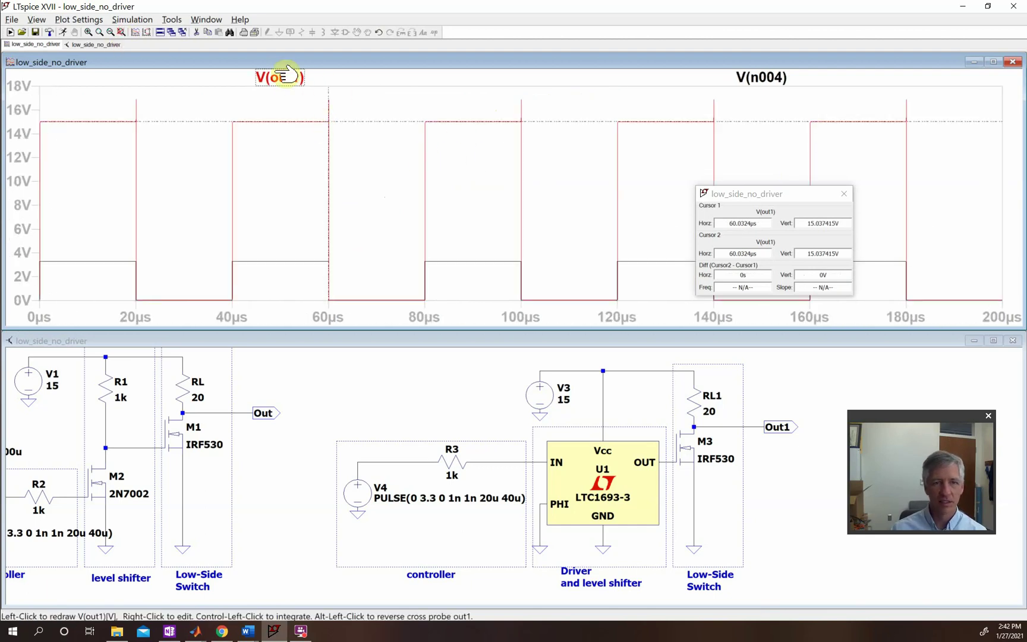
# Zoom onto the 100 µs falling edge and place cursors, reading a 50.03 ns gap and −14.53 V
pyautogui.moveTo(511, 90); pyautogui.dragTo(544, 297)
pyautogui.moveTo(349, 118); pyautogui.dragTo(386, 175)
pyautogui.moveTo(360, 118)
pyautogui.mouseDown()
pyautogui.moveTo(297, 112)
pyautogui.moveTo(302, 289)
pyautogui.mouseUp()
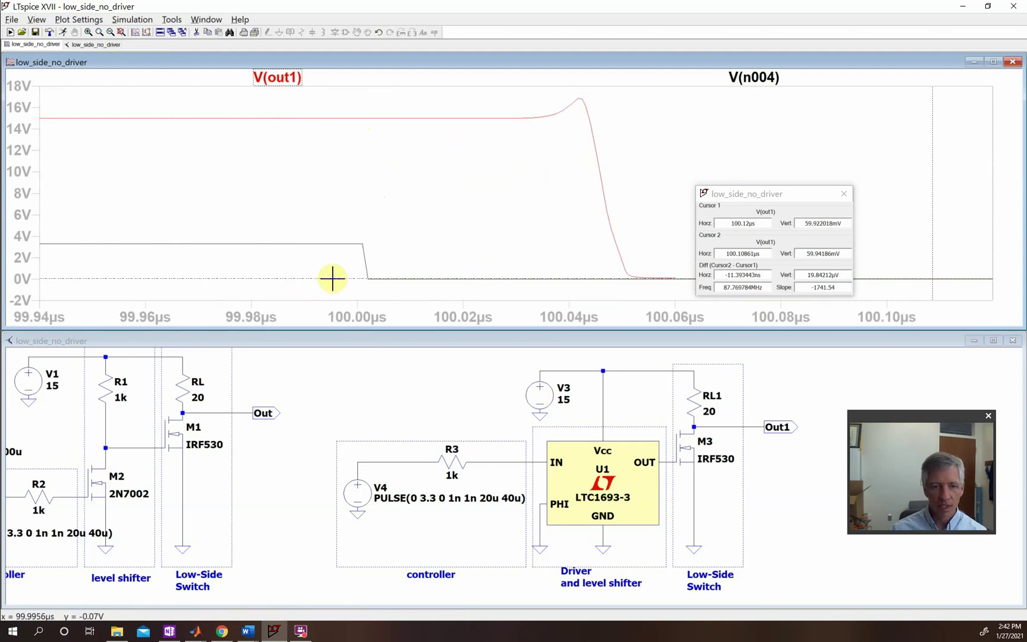
pyautogui.moveTo(935, 181)
pyautogui.mouseDown()
pyautogui.moveTo(577, 101)
pyautogui.moveTo(627, 200)
pyautogui.mouseUp()
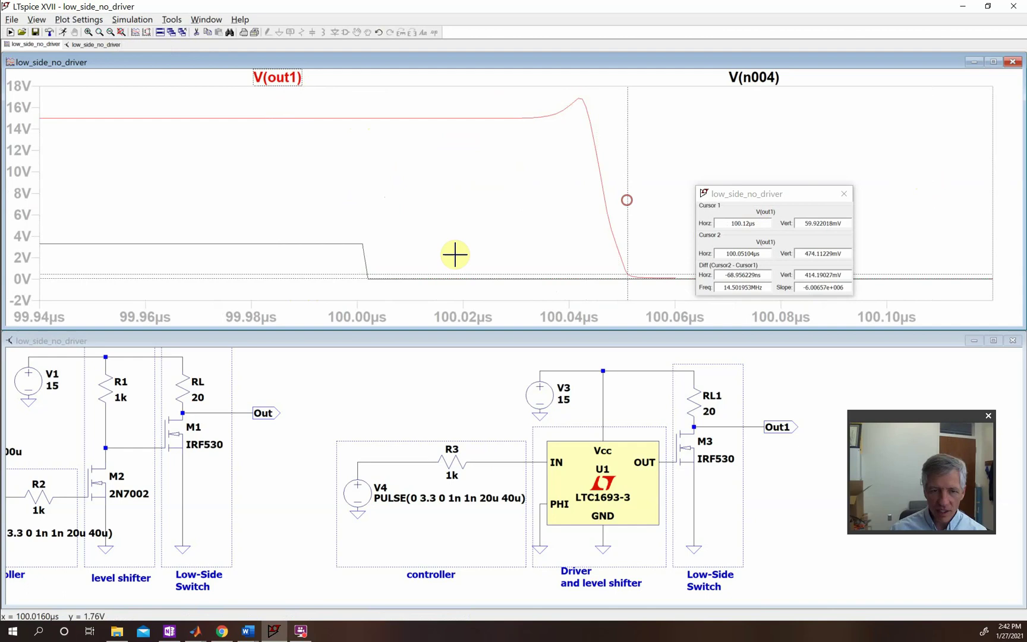
pyautogui.moveTo(355, 278)
pyautogui.mouseDown()
pyautogui.moveTo(348, 268)
pyautogui.moveTo(361, 251)
pyautogui.mouseUp()
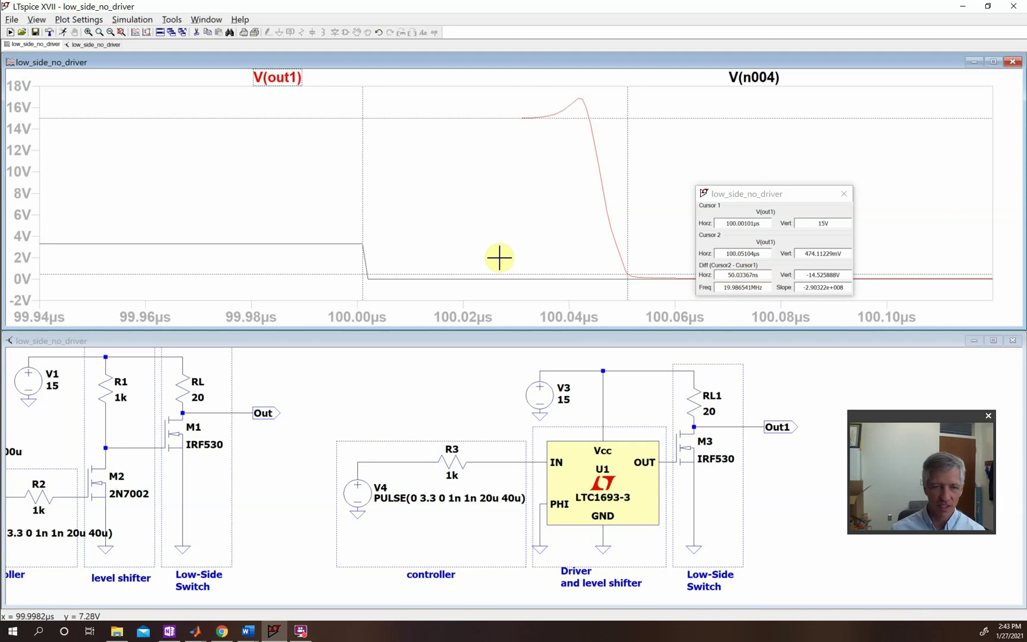
# Show the full 0–200 µs range, add a plot pane, and plot V(n004) in the new top pane
pyautogui.click(237, 194)
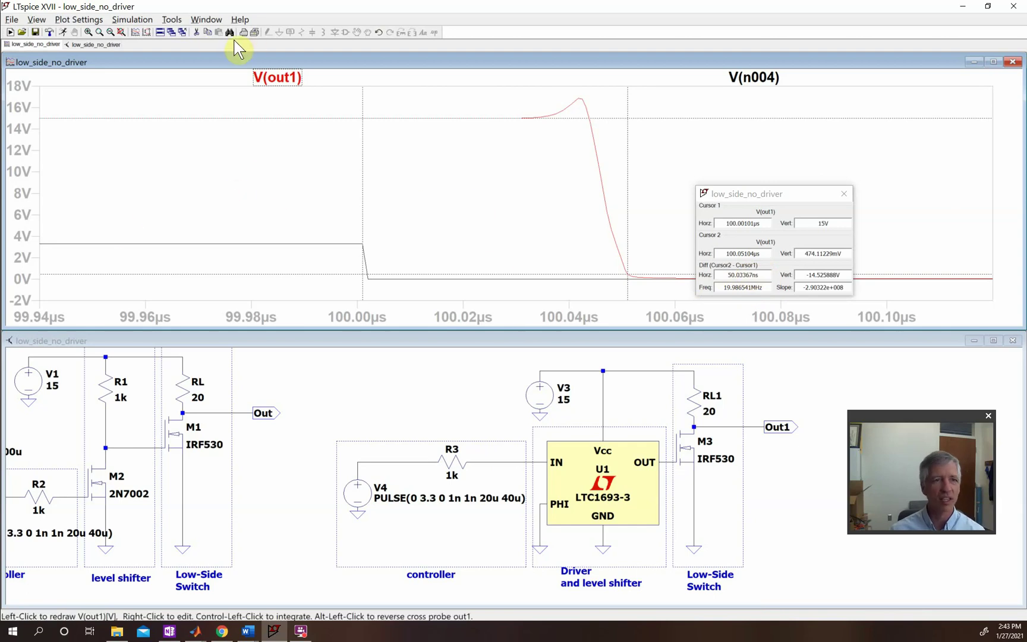
pyautogui.click(122, 32)
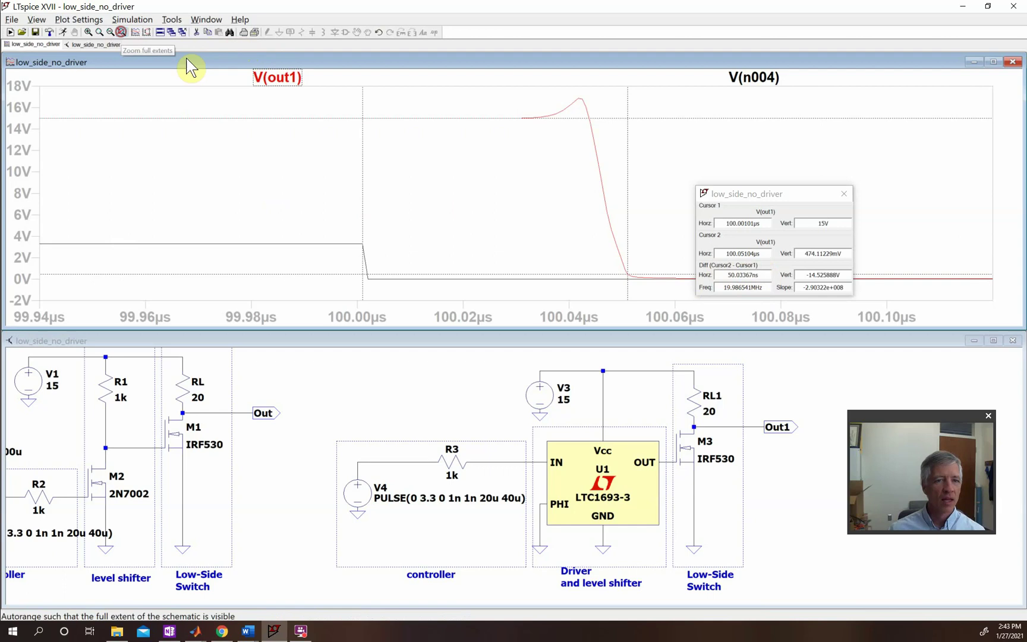
pyautogui.rightClick(361, 152)
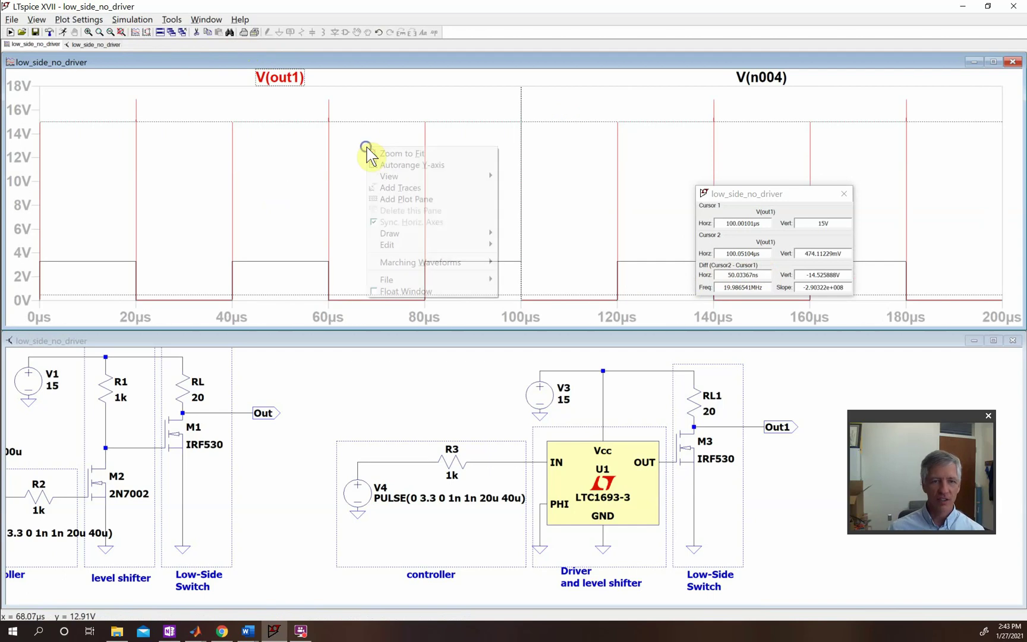
pyautogui.click(418, 198)
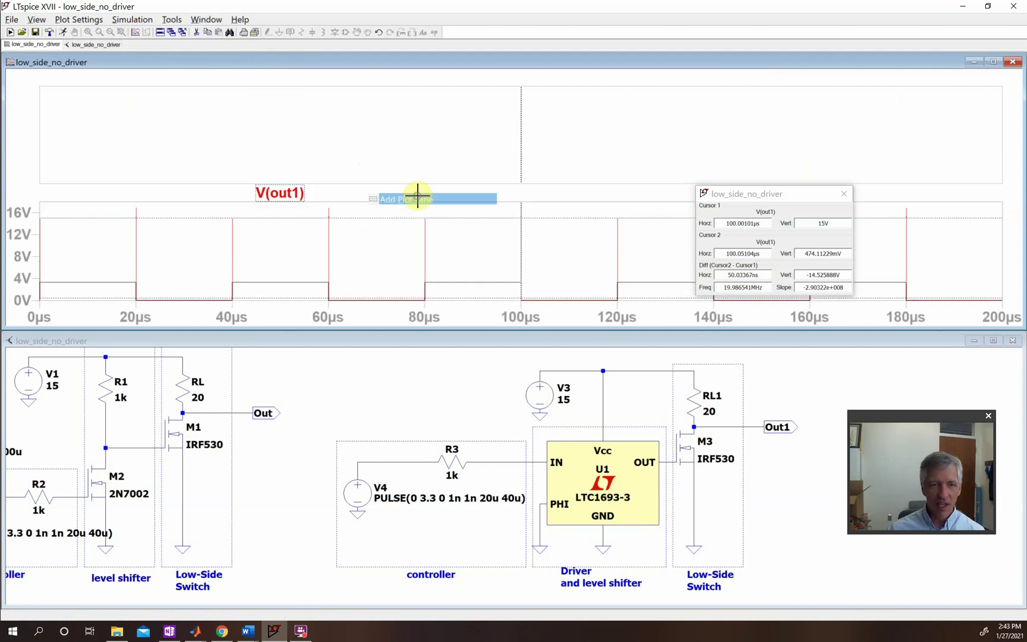
pyautogui.click(391, 471)
pyautogui.click(382, 258)
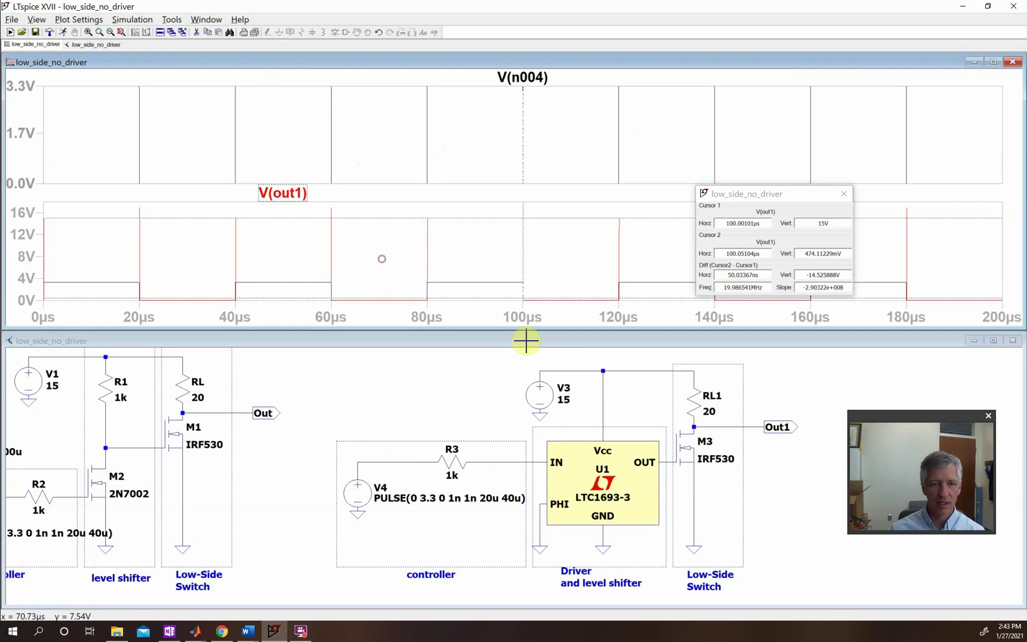
# Plot Ig(M3) with Attached Cursor set to (none), then plot the driver supply V(n002) in the lower pane
pyautogui.click(672, 461)
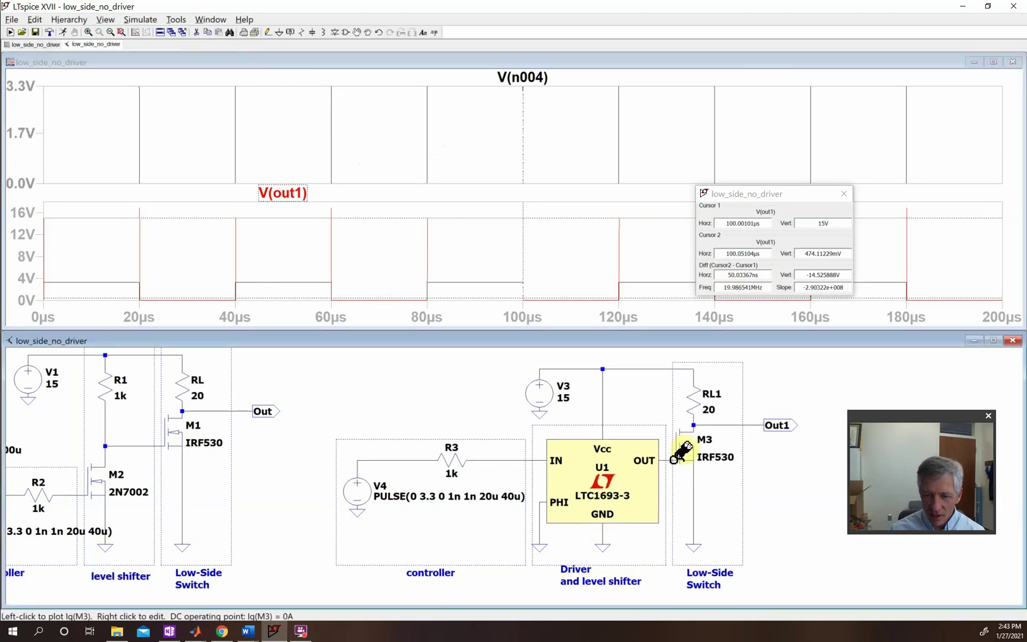
pyautogui.click(674, 459)
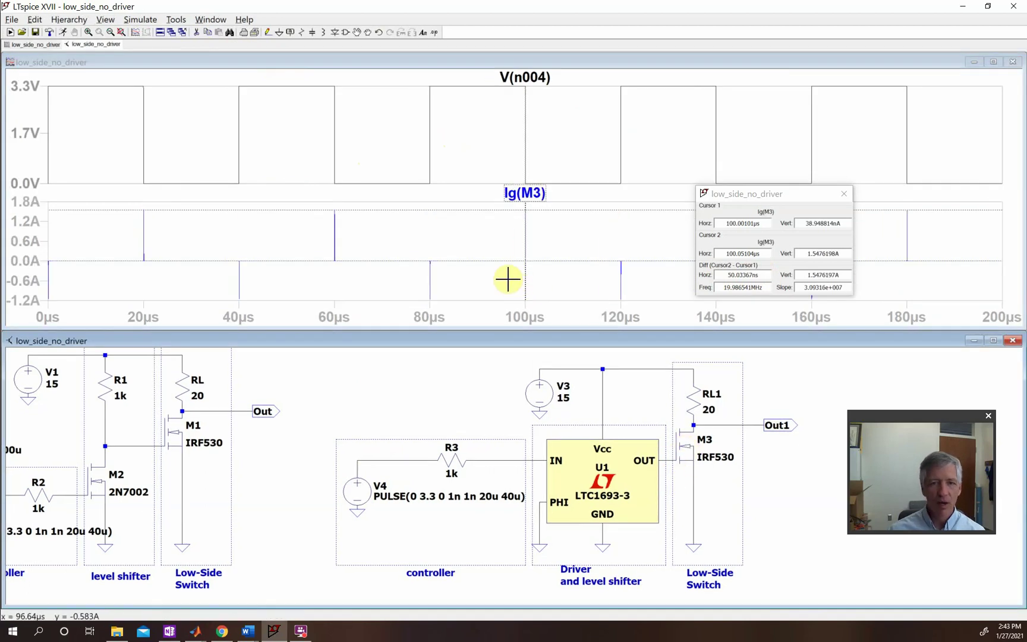
pyautogui.rightClick(538, 194)
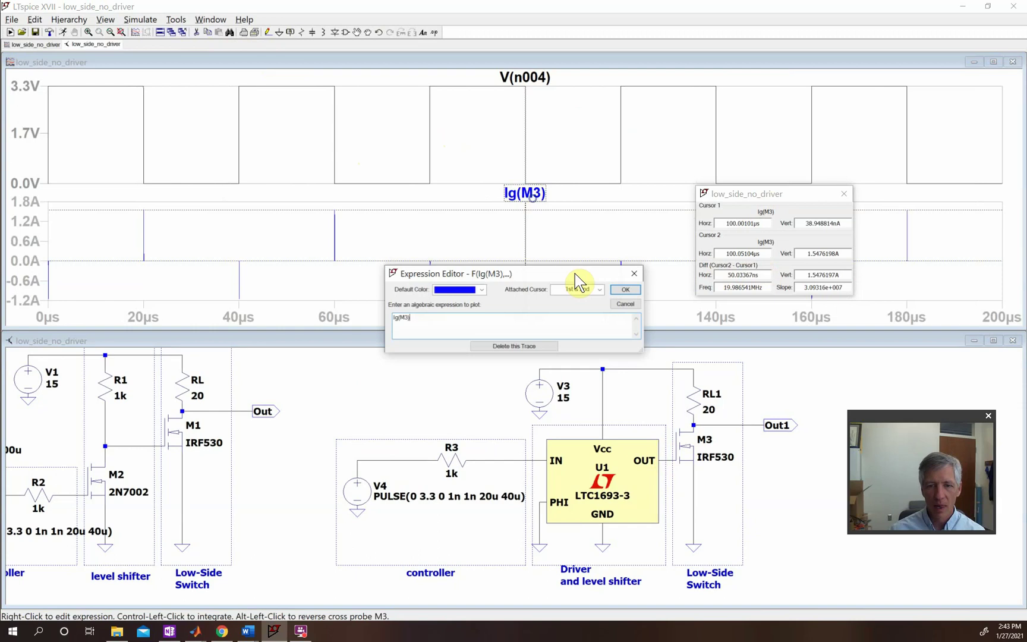
pyautogui.click(601, 288)
pyautogui.click(577, 300)
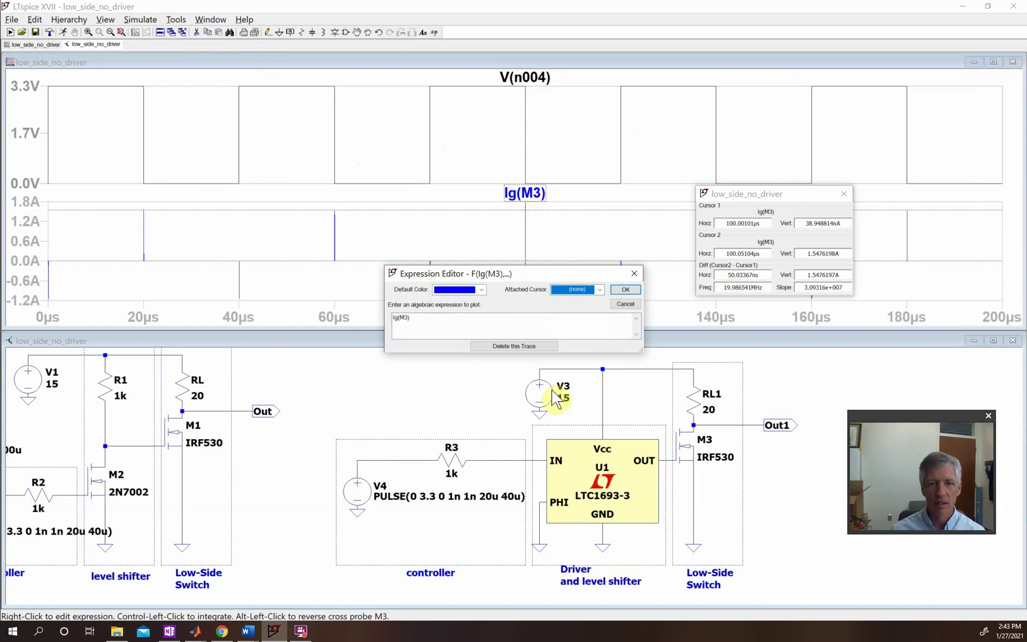
pyautogui.click(626, 290)
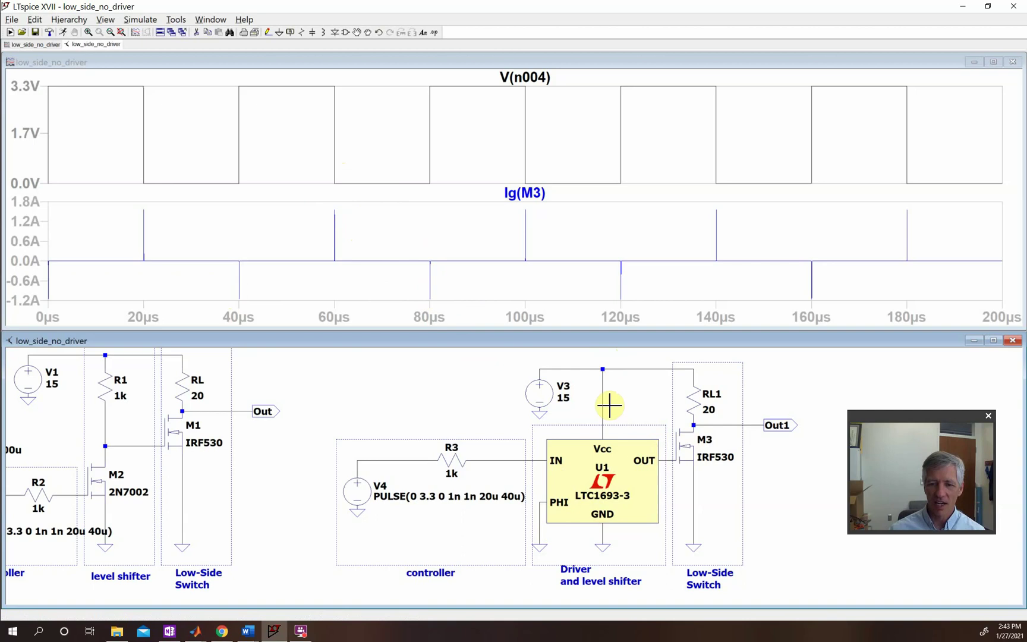
pyautogui.click(602, 429)
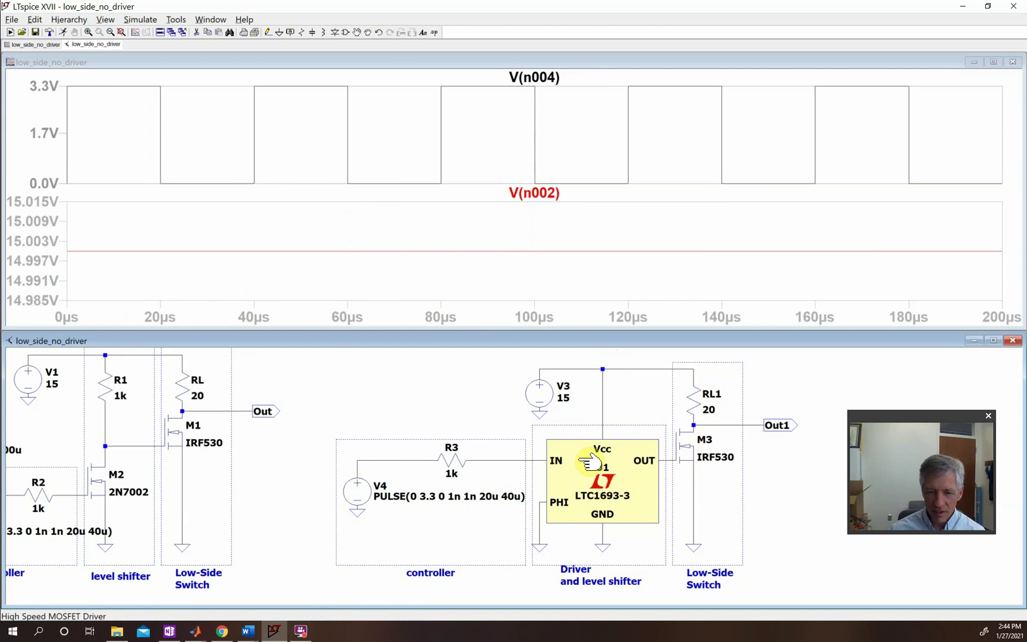
# Plot the LTC1693-3 supply current Ix(U1:Vcc) from the U1 Vcc pin, spiking near 1.6 A at edges
pyautogui.click(604, 429)
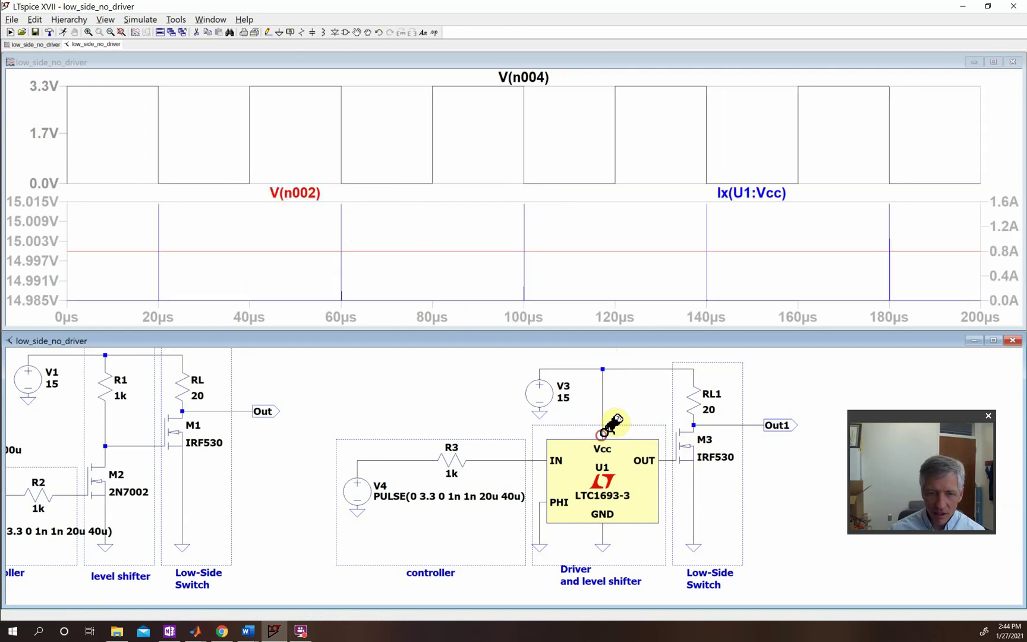